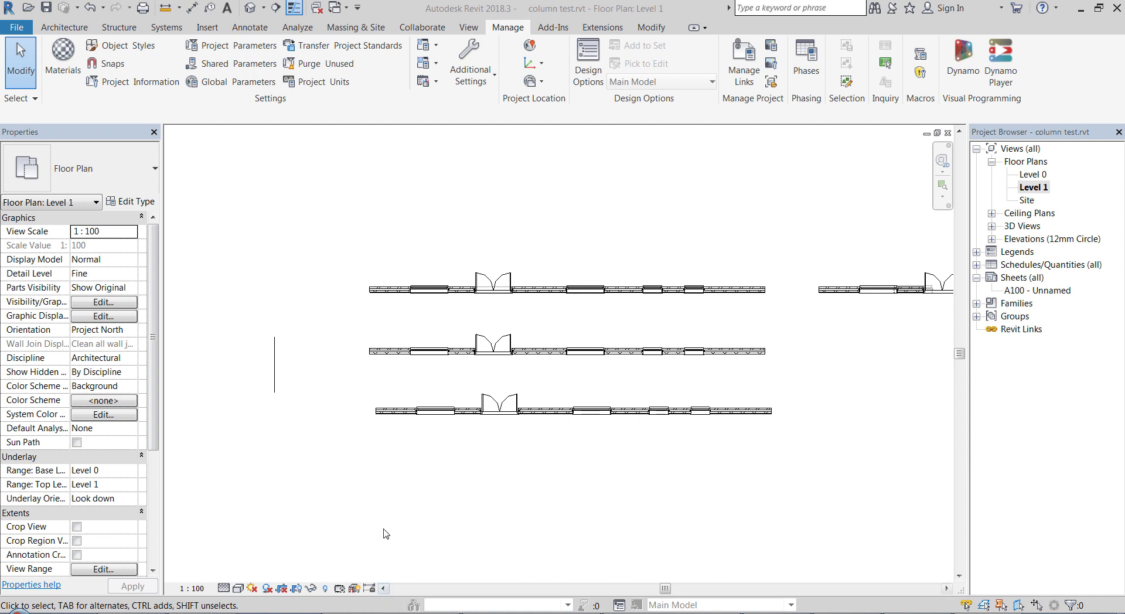
# Launch Dynamo Player from the Manage tab's Visual Programming panel
pyautogui.click(1009, 76)
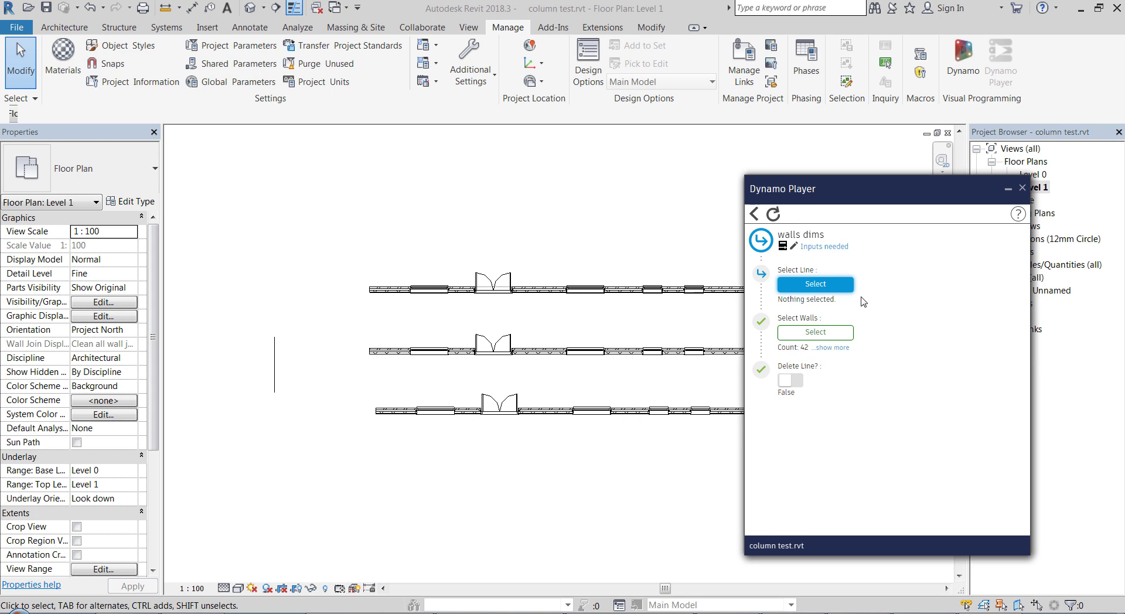
# Pick the vertical detail line, crossing-select the walls it crosses, and set Delete Line to True
pyautogui.click(831, 287)
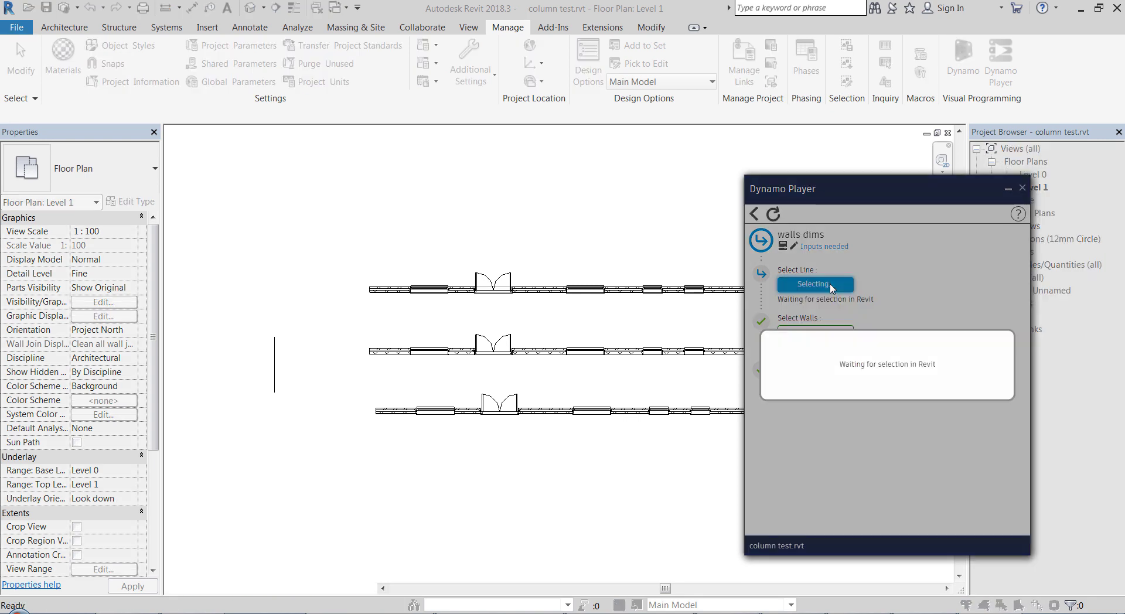
pyautogui.click(274, 373)
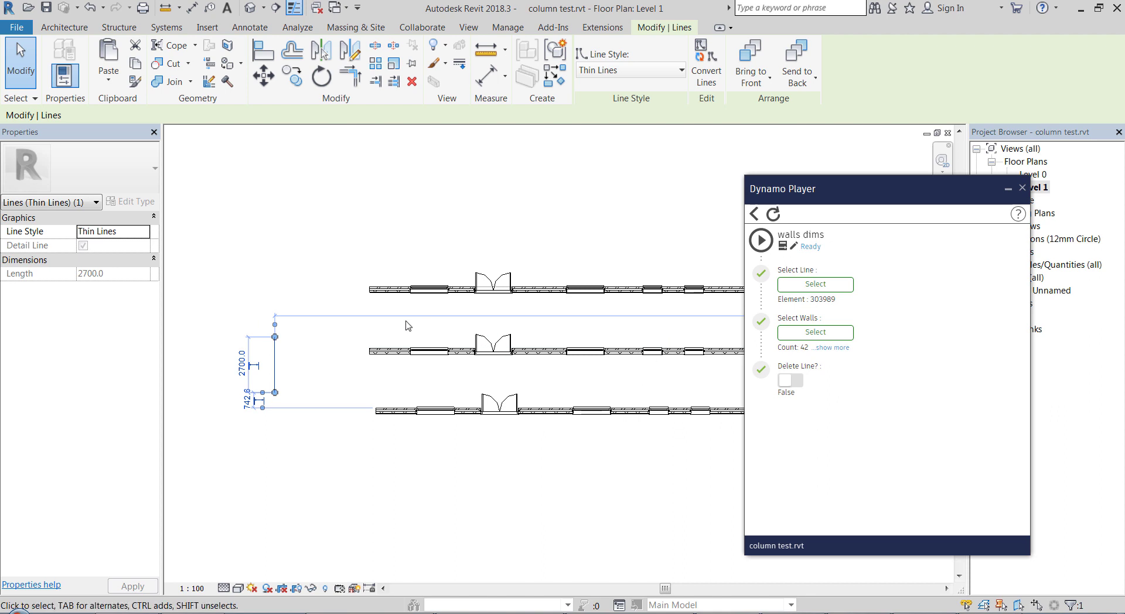
pyautogui.click(815, 332)
pyautogui.moveTo(467, 458); pyautogui.dragTo(351, 266)
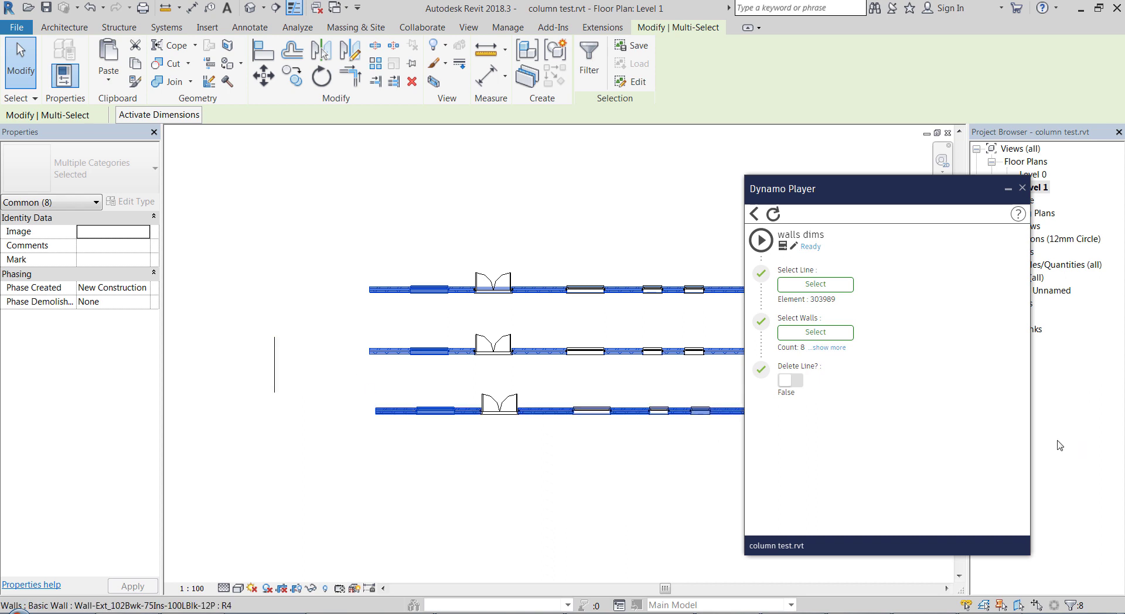
pyautogui.click(790, 381)
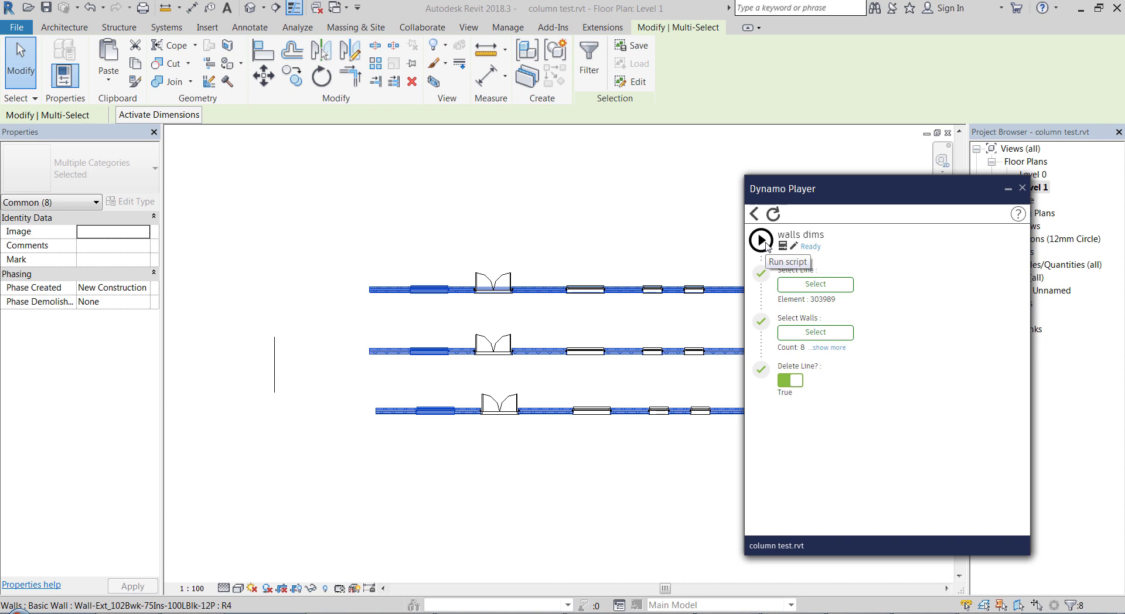
# Run walls dims and move the new vertical dimension string further right
pyautogui.click(762, 240)
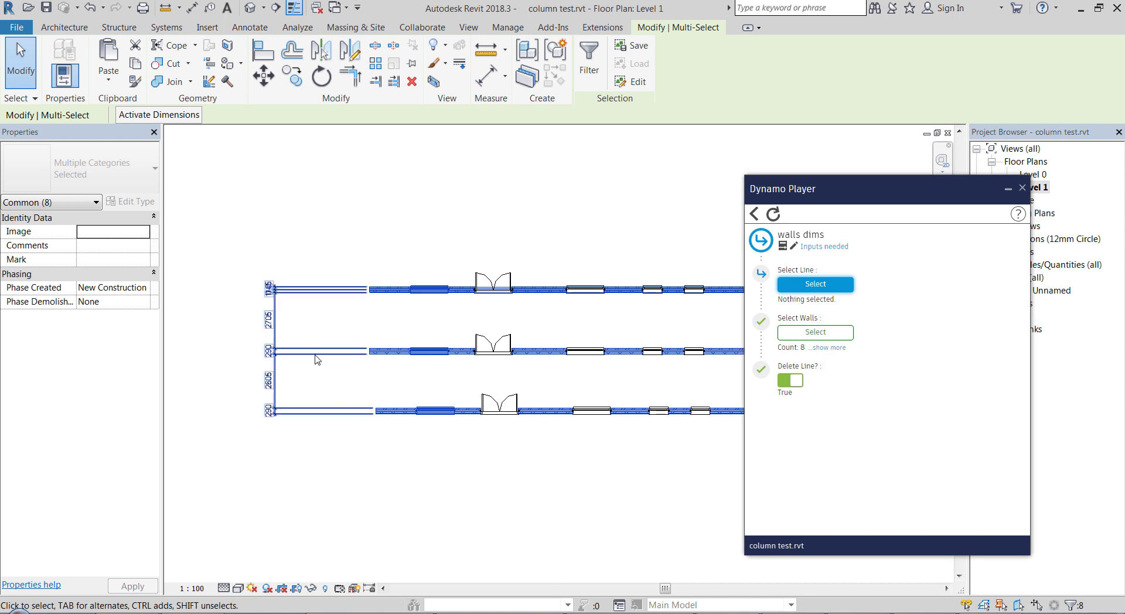
pyautogui.scroll(3, 317, 359)
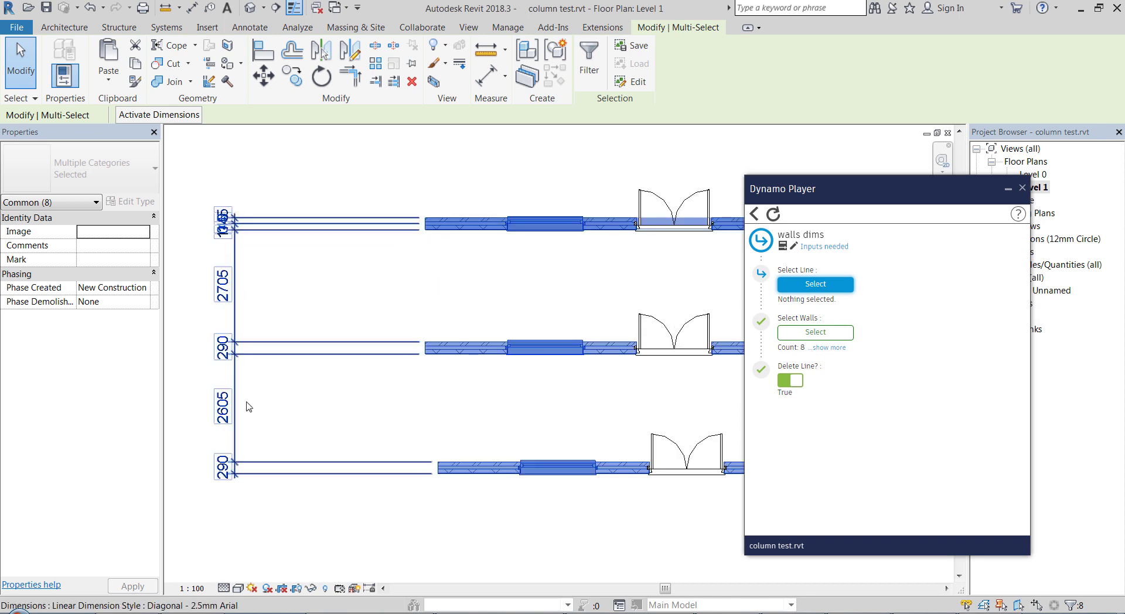
pyautogui.click(237, 319)
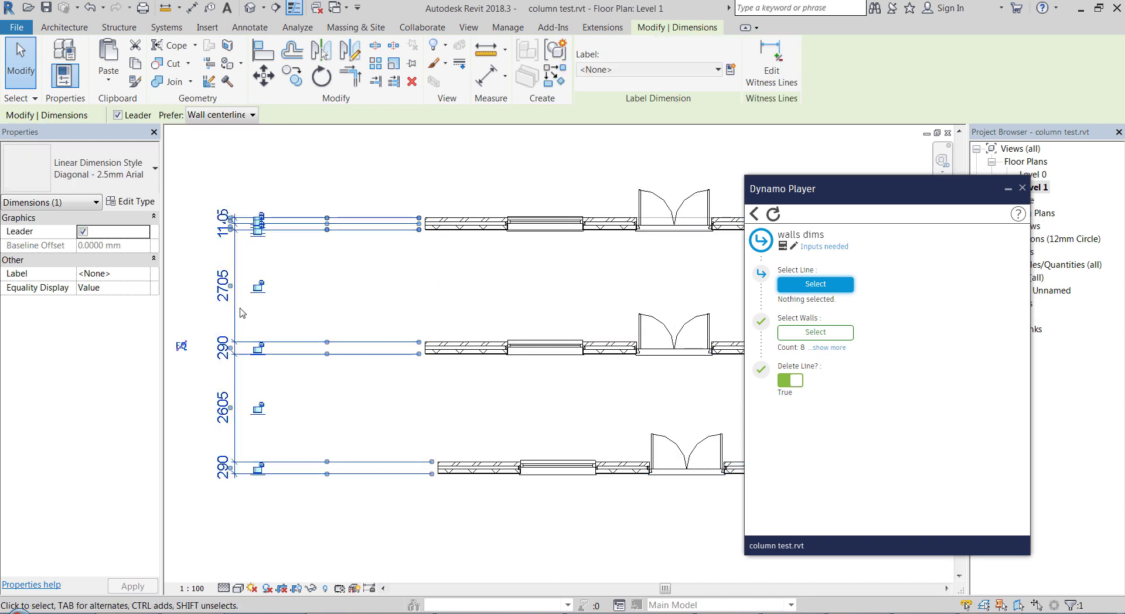
pyautogui.moveTo(237, 305); pyautogui.dragTo(351, 316)
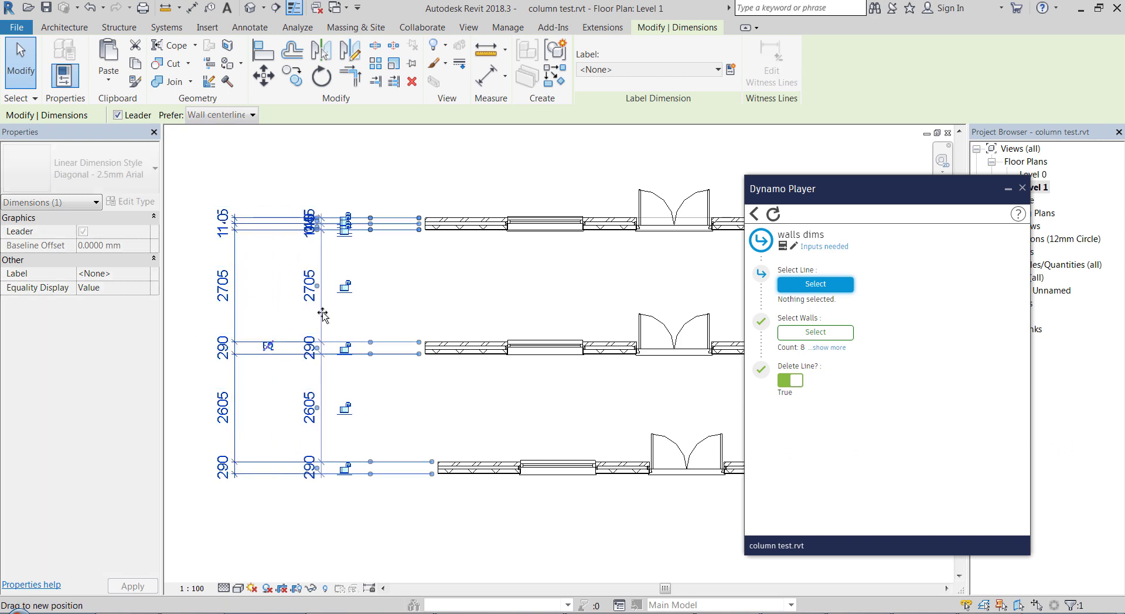
pyautogui.click(294, 502)
# Select the top wall to inspect the result, and move the Dynamo Player window aside
pyautogui.click(429, 221)
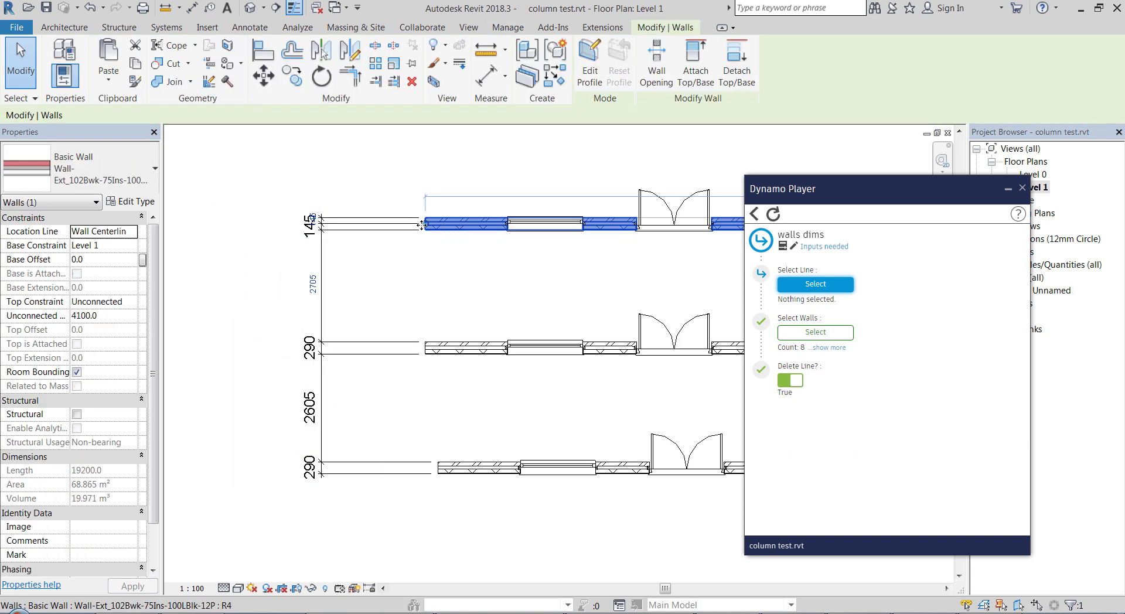
pyautogui.scroll(4, 296, 270)
pyautogui.scroll(2, 302, 255)
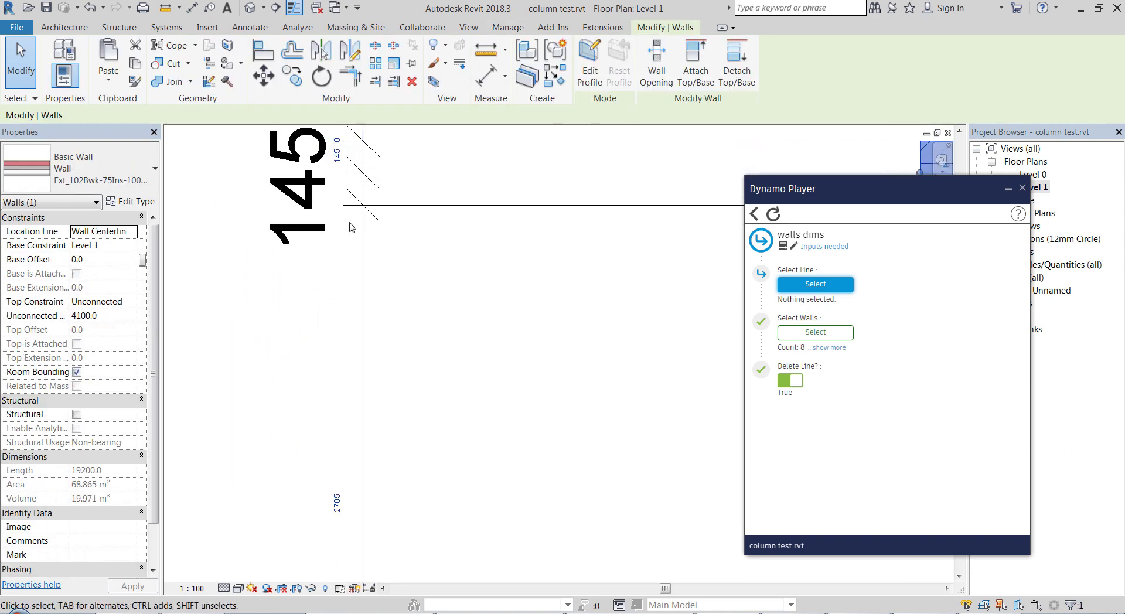
pyautogui.scroll(-3, 352, 228)
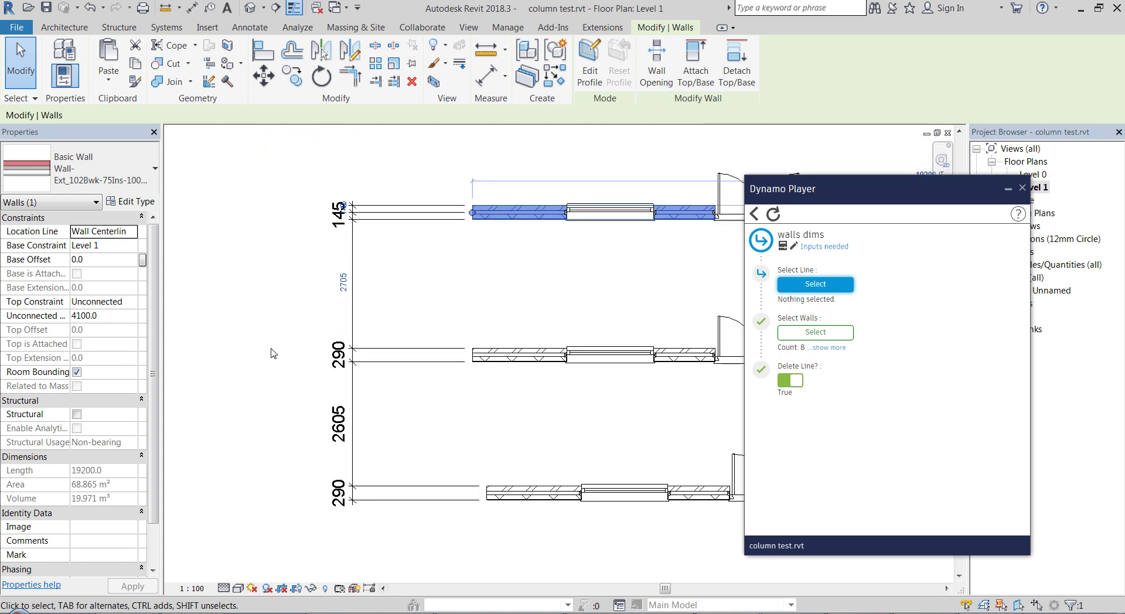
pyautogui.scroll(-2, 284, 380)
pyautogui.scroll(-2, 300, 335)
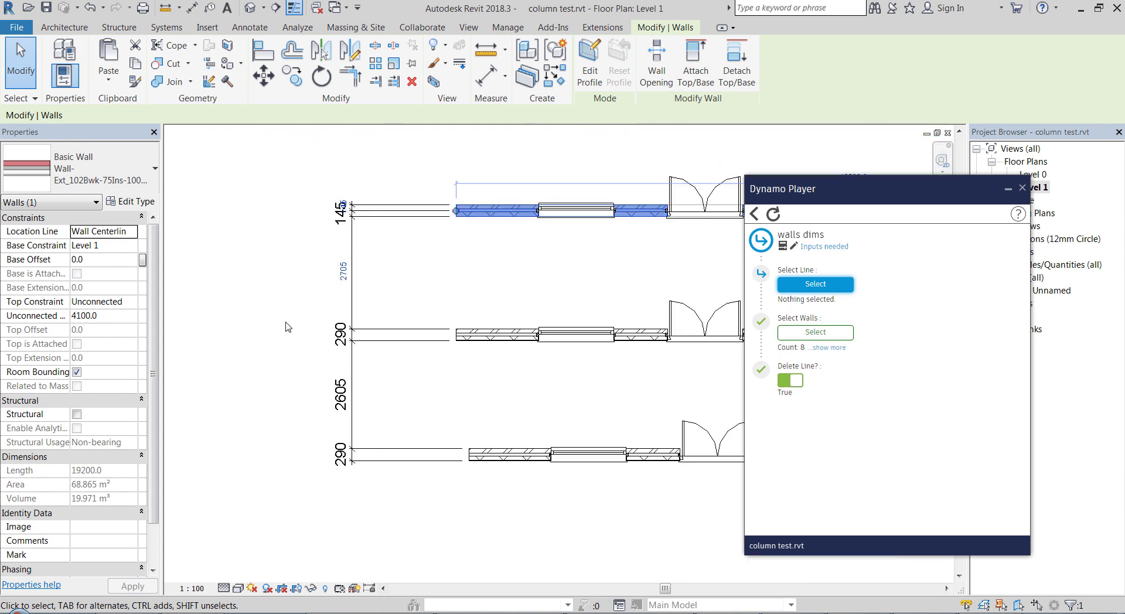
pyautogui.scroll(-1, 290, 328)
pyautogui.scroll(1, 234, 372)
pyautogui.scroll(2, 319, 322)
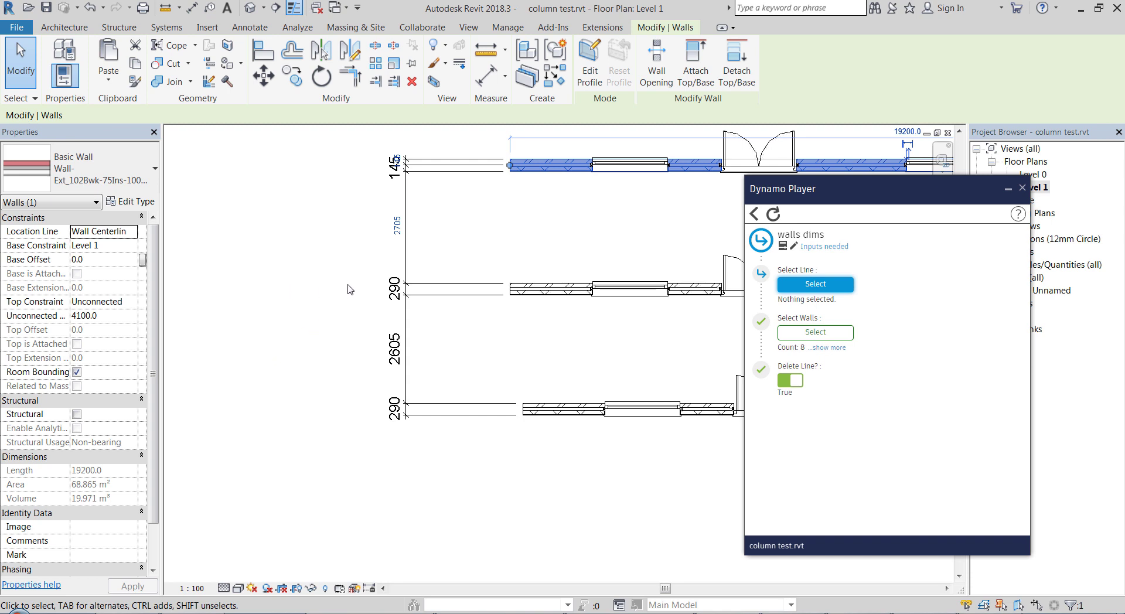
pyautogui.scroll(-3, 299, 426)
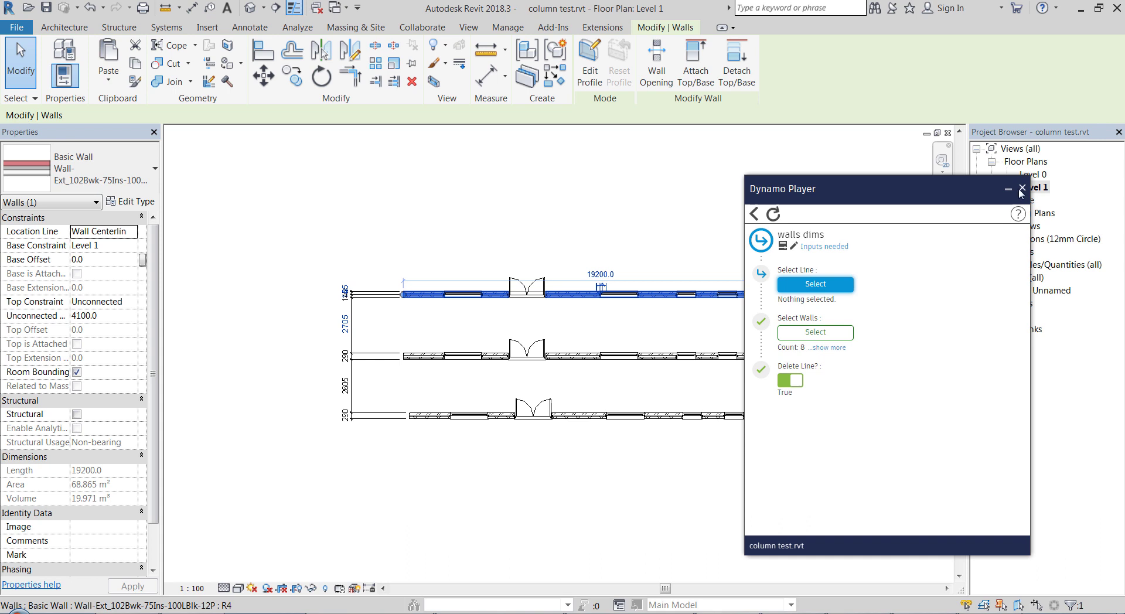
pyautogui.moveTo(1008, 193); pyautogui.dragTo(843, 215)
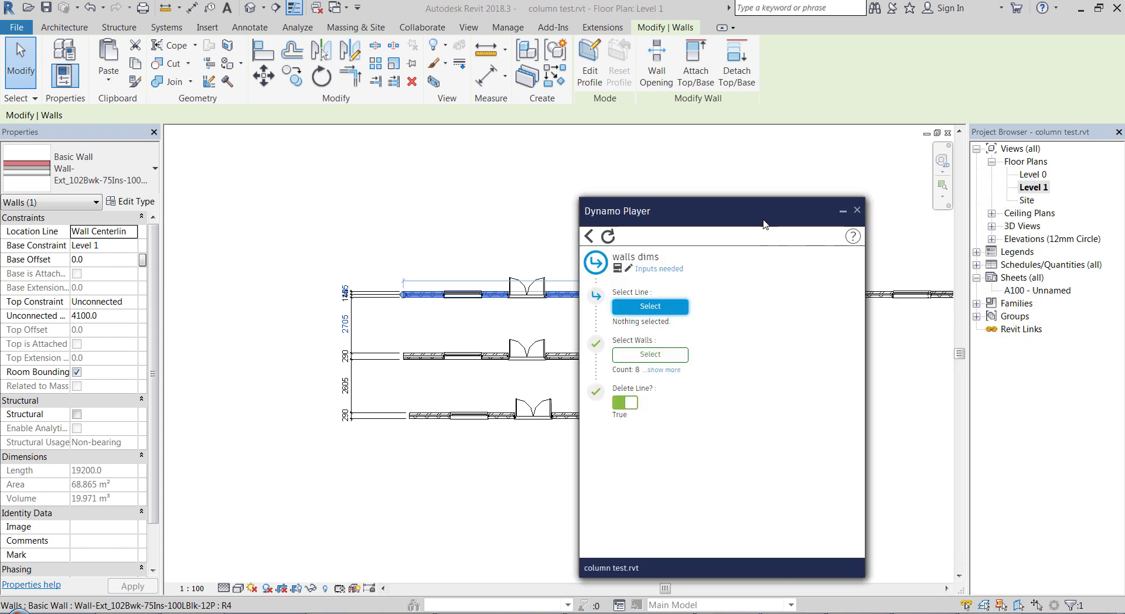
pyautogui.scroll(-8, 347, 289)
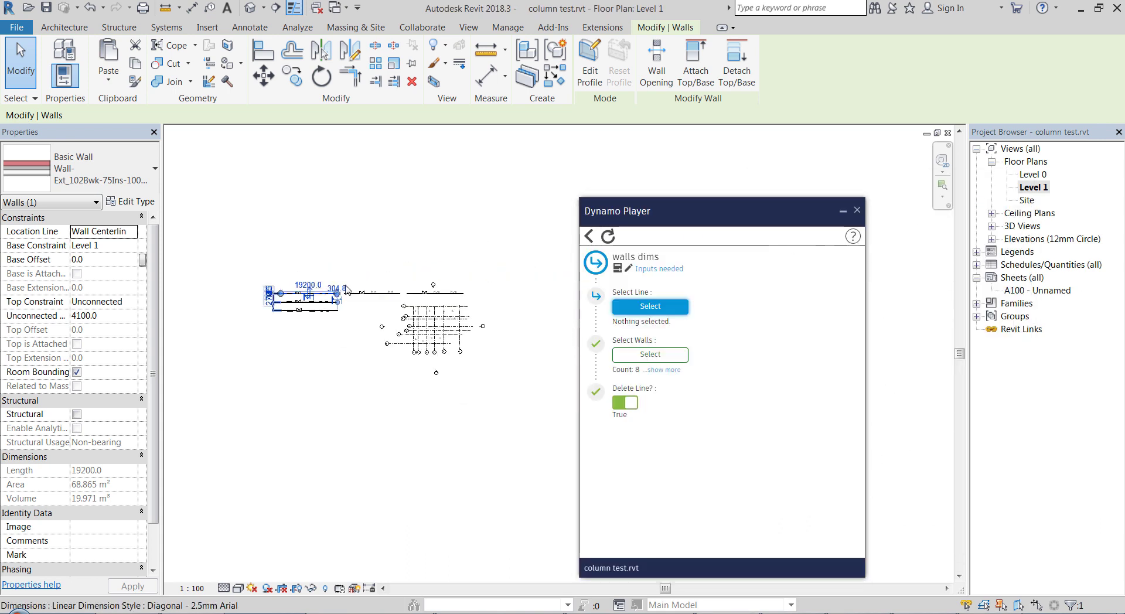
pyautogui.scroll(5, 347, 289)
# Open the North elevation and assign the detail line and both walls below it to walls dims
pyautogui.click(445, 296)
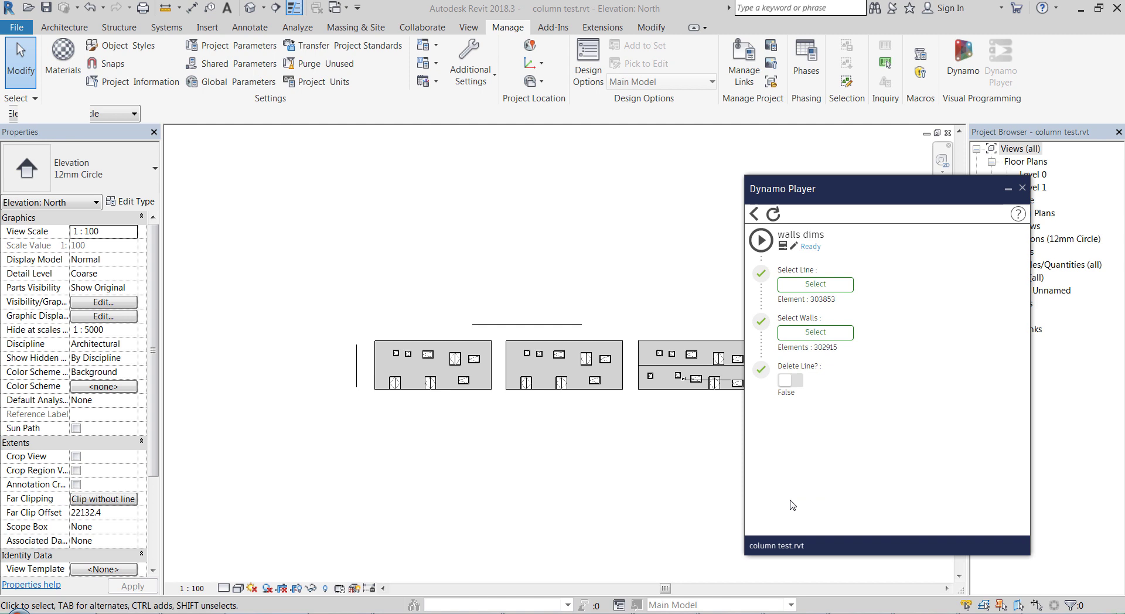
pyautogui.scroll(3, 574, 352)
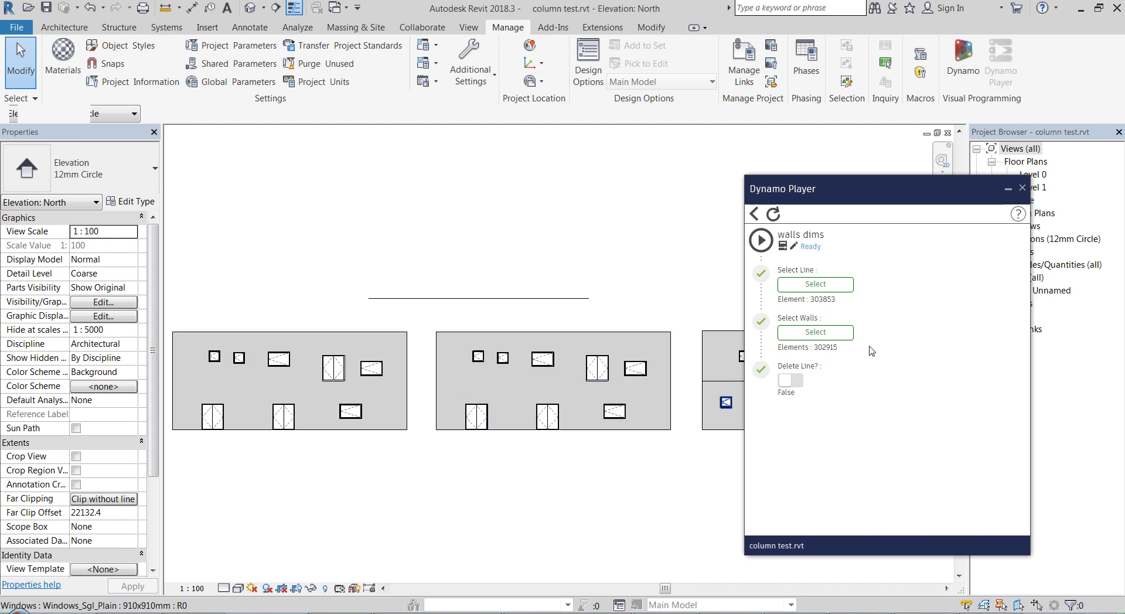
pyautogui.click(839, 284)
pyautogui.click(560, 300)
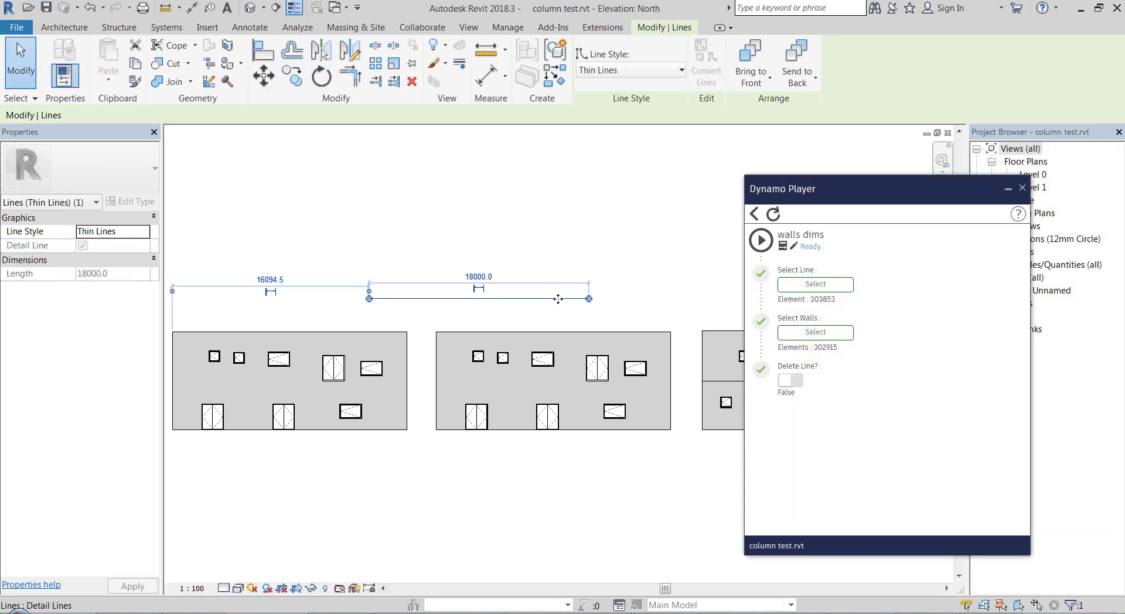
pyautogui.click(820, 334)
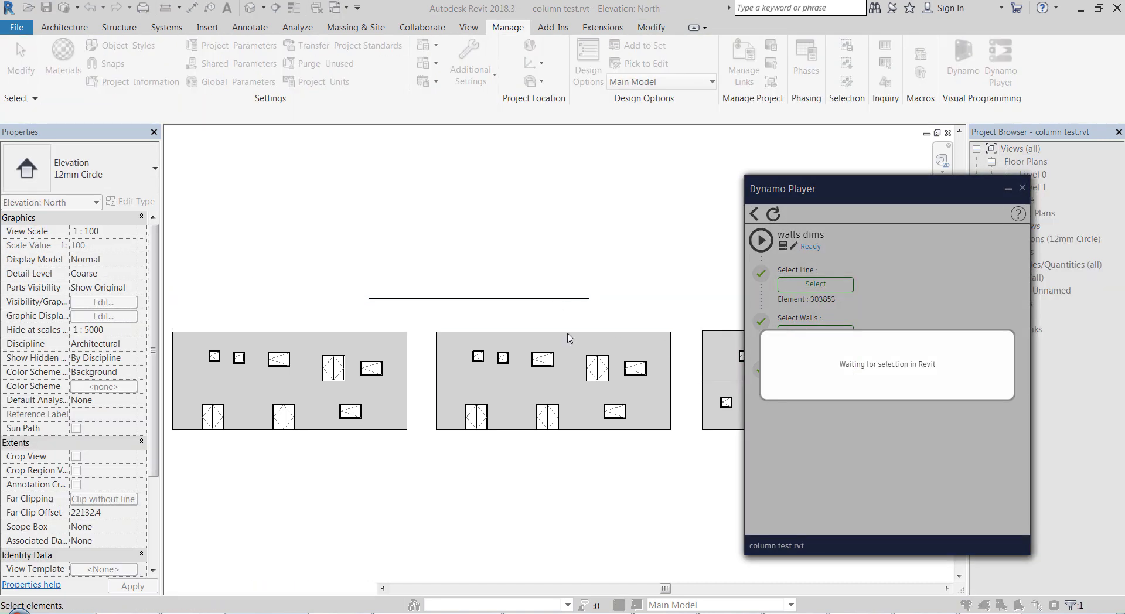
pyautogui.moveTo(578, 321); pyautogui.dragTo(404, 357)
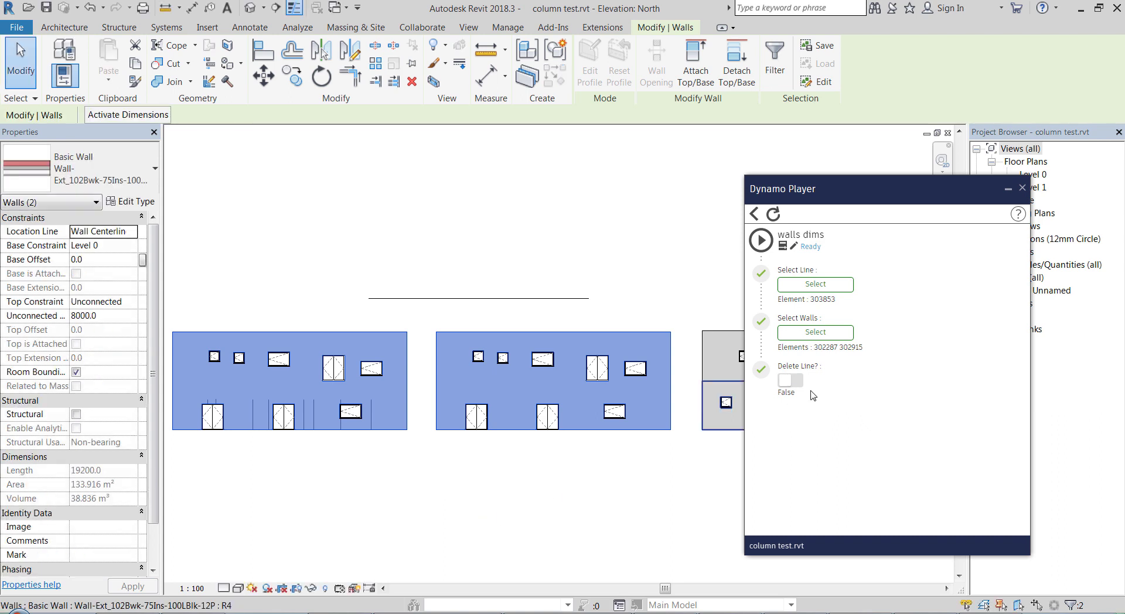
# Run walls dims on the two North elevation walls
pyautogui.click(761, 239)
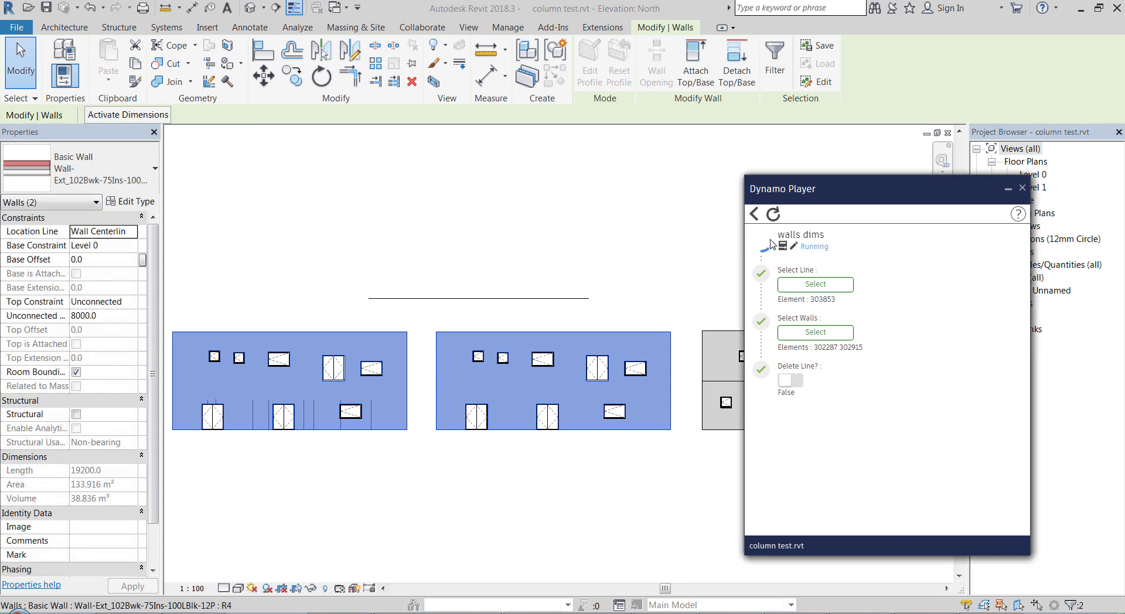
pyautogui.scroll(-3, 628, 214)
pyautogui.scroll(3, 651, 253)
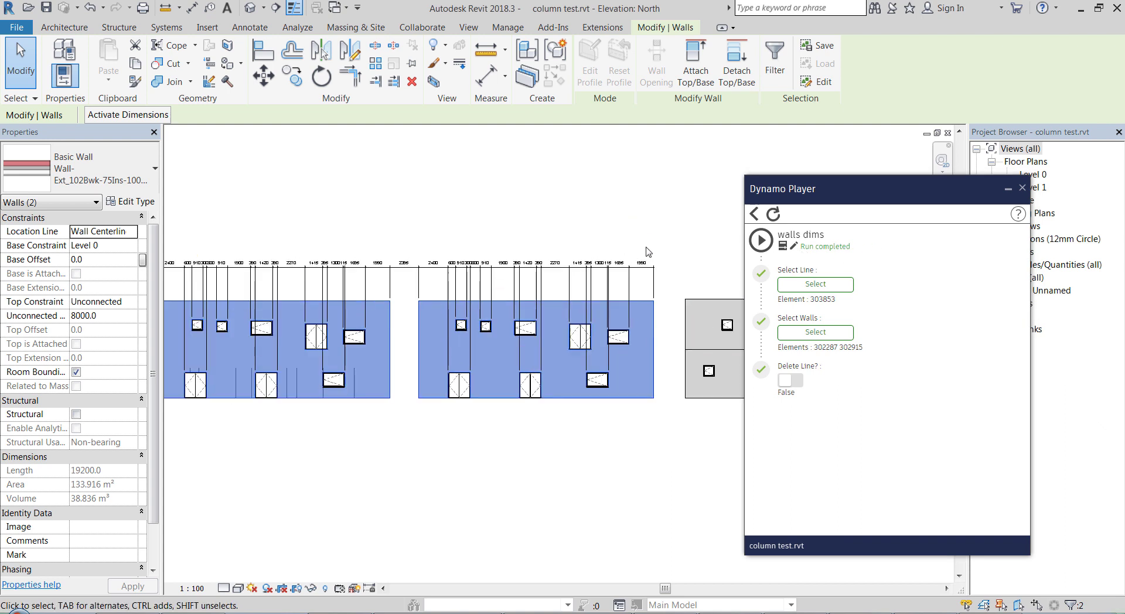
pyautogui.scroll(4, 638, 276)
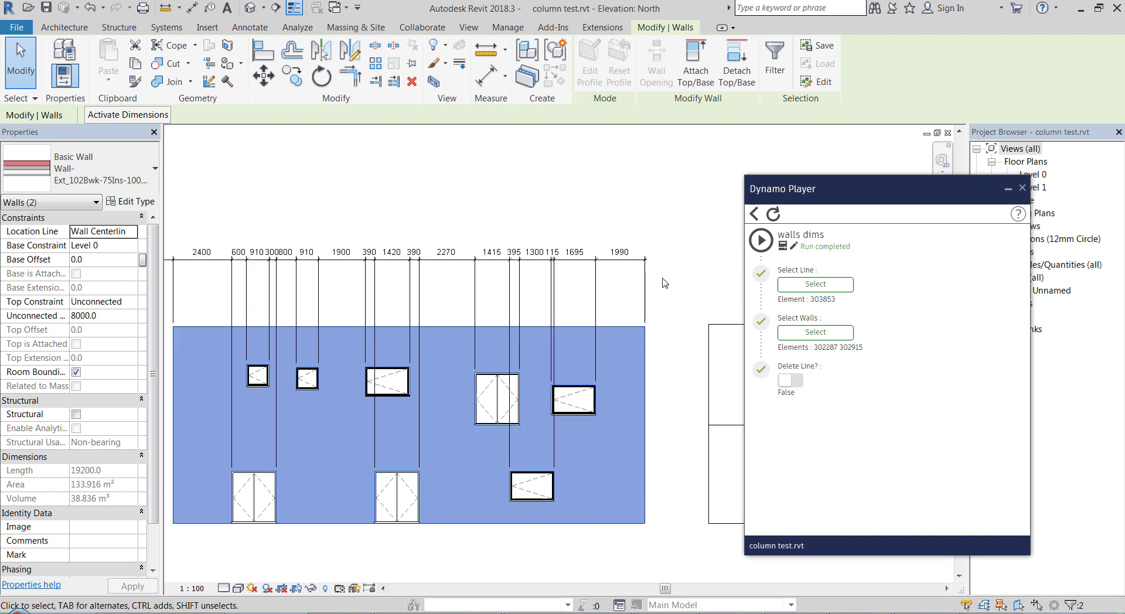
# Select the new dimension string above the wall and nudge it up and back
pyautogui.click(639, 275)
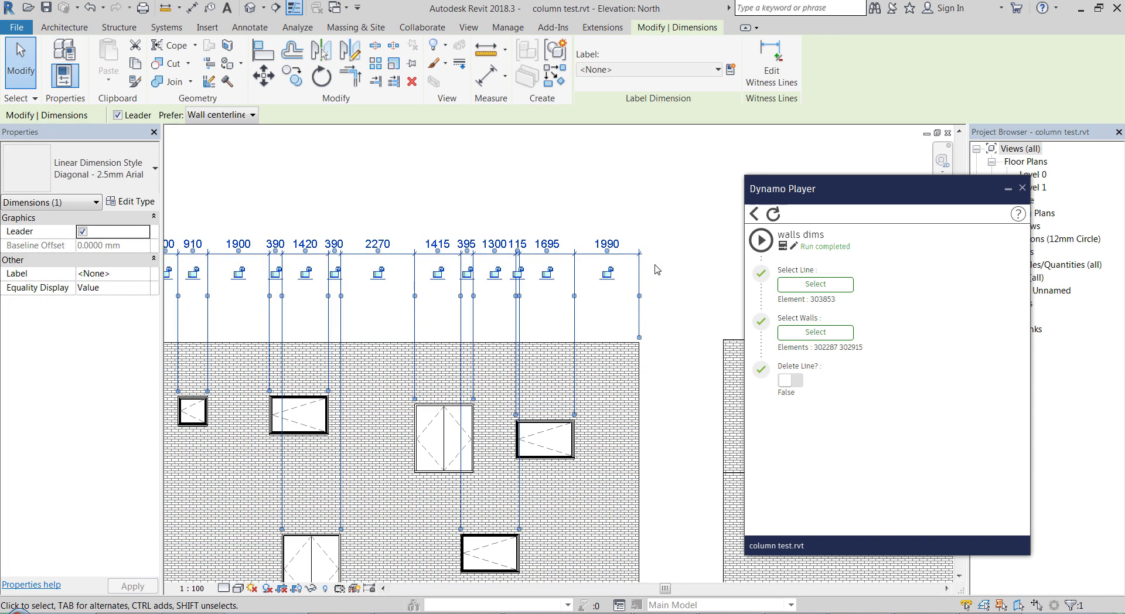
pyautogui.scroll(-5, 638, 275)
pyautogui.scroll(5, 423, 266)
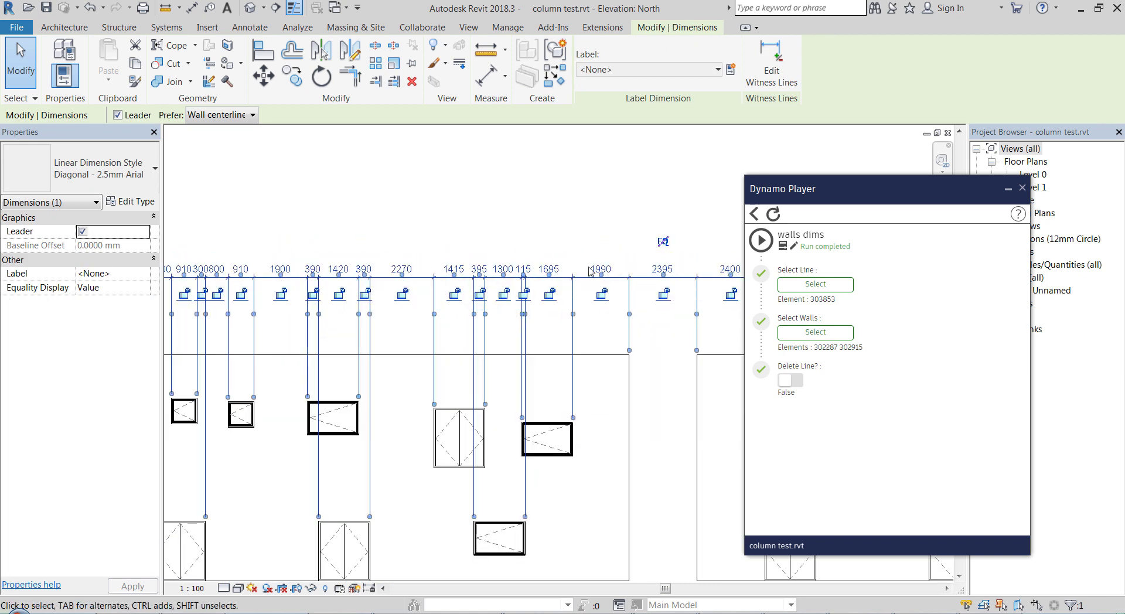
pyautogui.moveTo(572, 279)
pyautogui.mouseDown()
pyautogui.moveTo(578, 192)
pyautogui.moveTo(575, 294)
pyautogui.mouseUp()
pyautogui.scroll(-3, 489, 218)
pyautogui.click(446, 439)
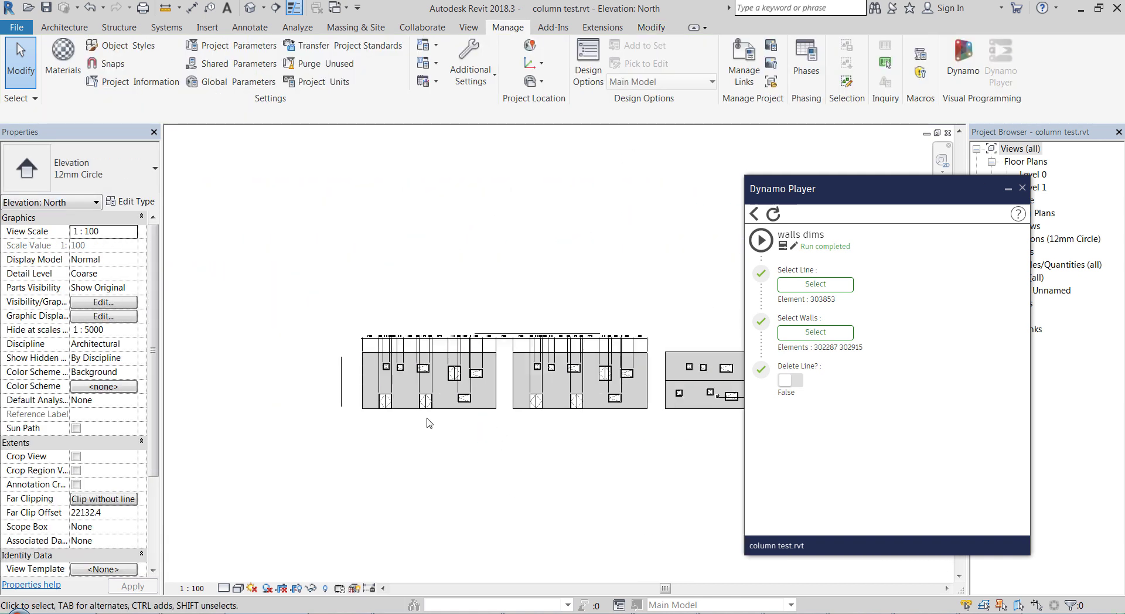
pyautogui.scroll(2, 392, 234)
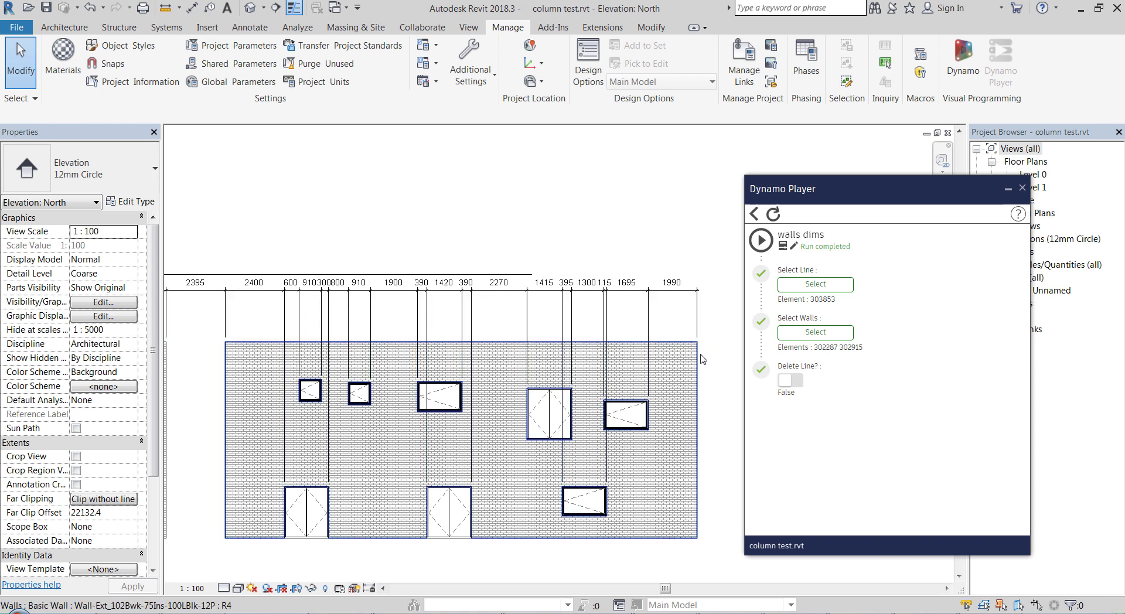
# Drag the 2395 dimension segment to the right end of the string
pyautogui.click(704, 359)
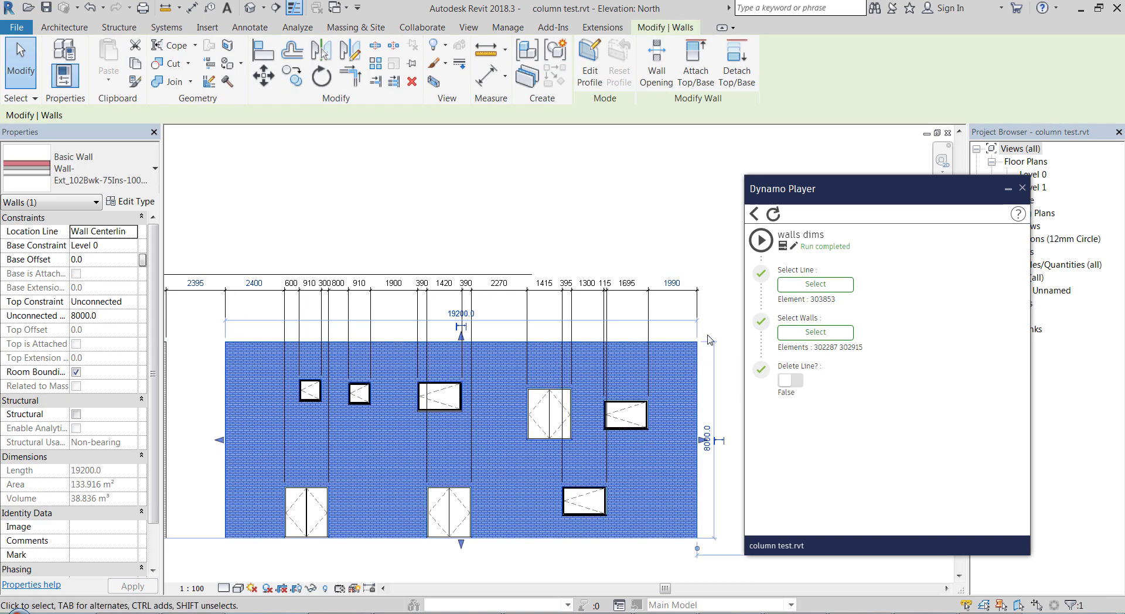
pyautogui.moveTo(710, 340); pyautogui.dragTo(216, 347)
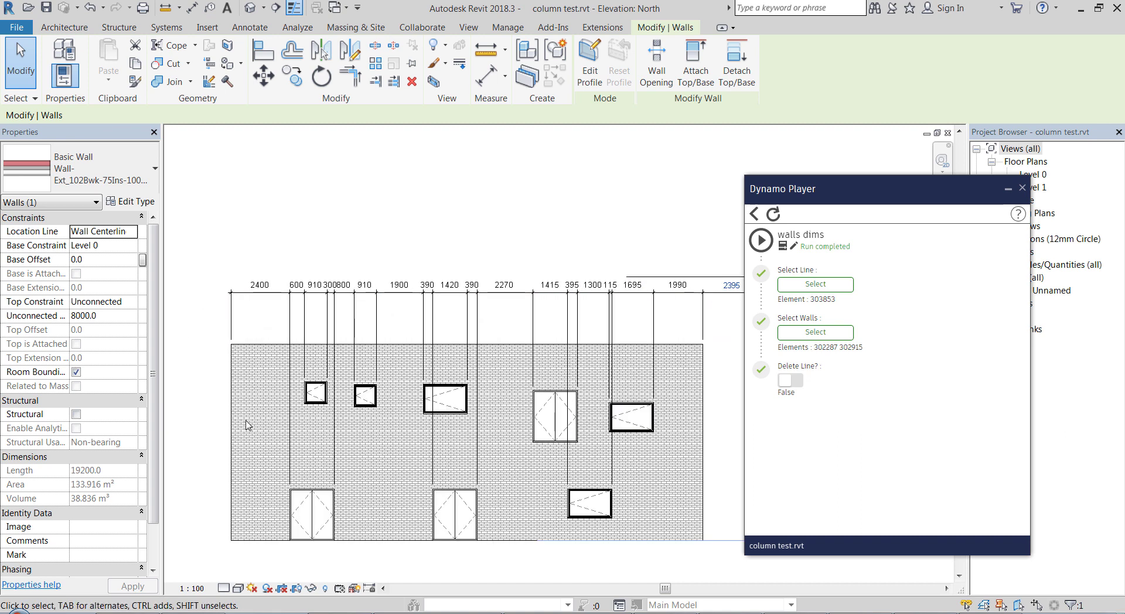
pyautogui.scroll(-4, 345, 287)
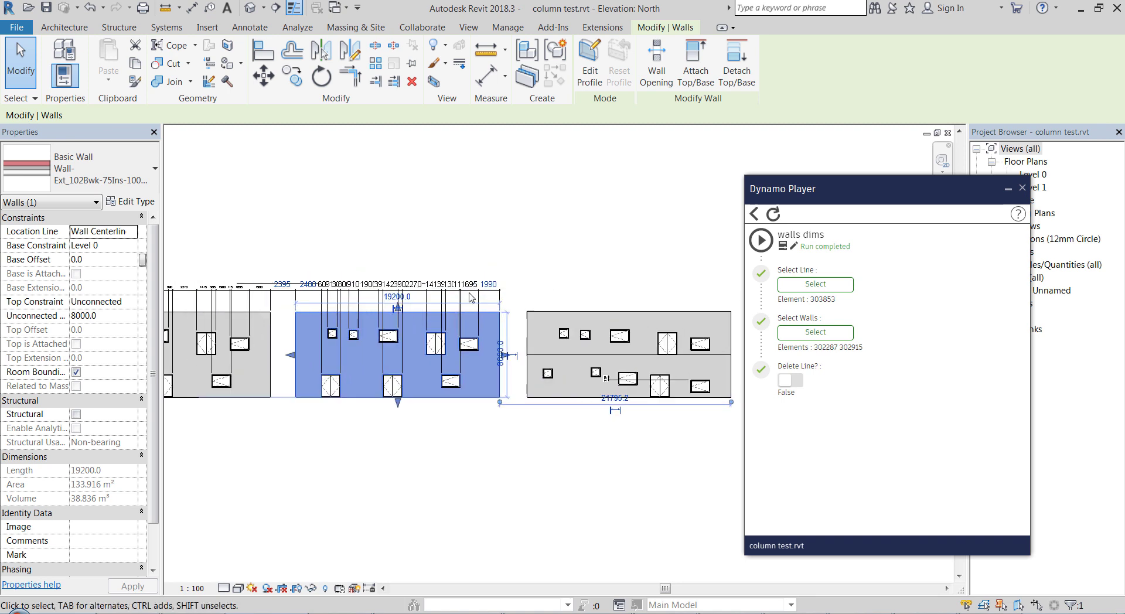
# Delete the earlier wall dimension string
pyautogui.scroll(-2, 504, 286)
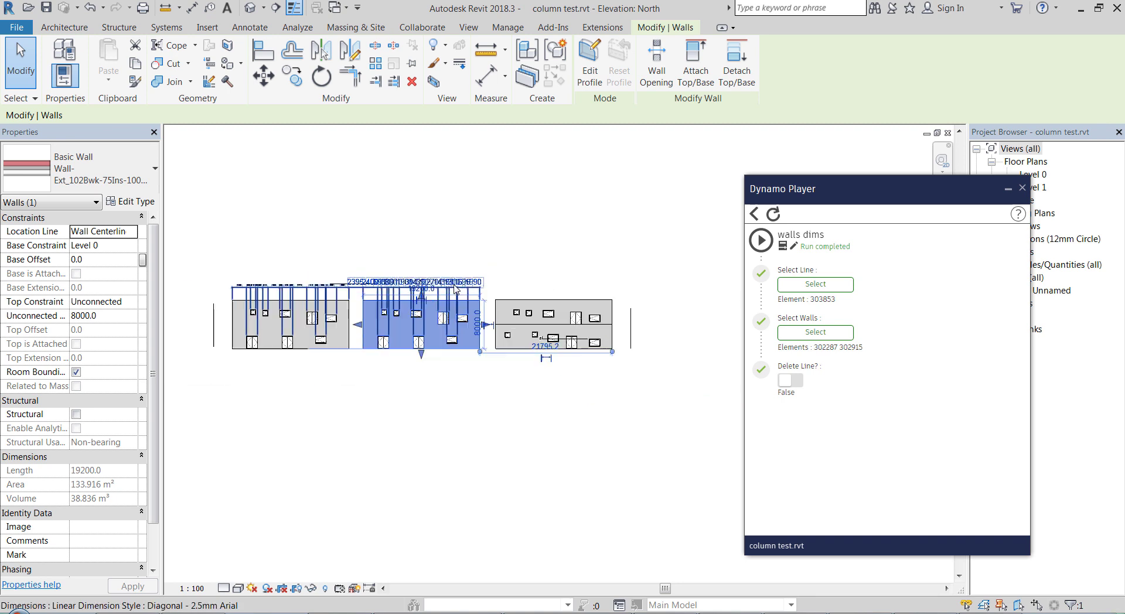
pyautogui.click(488, 288)
pyautogui.press('Delete')
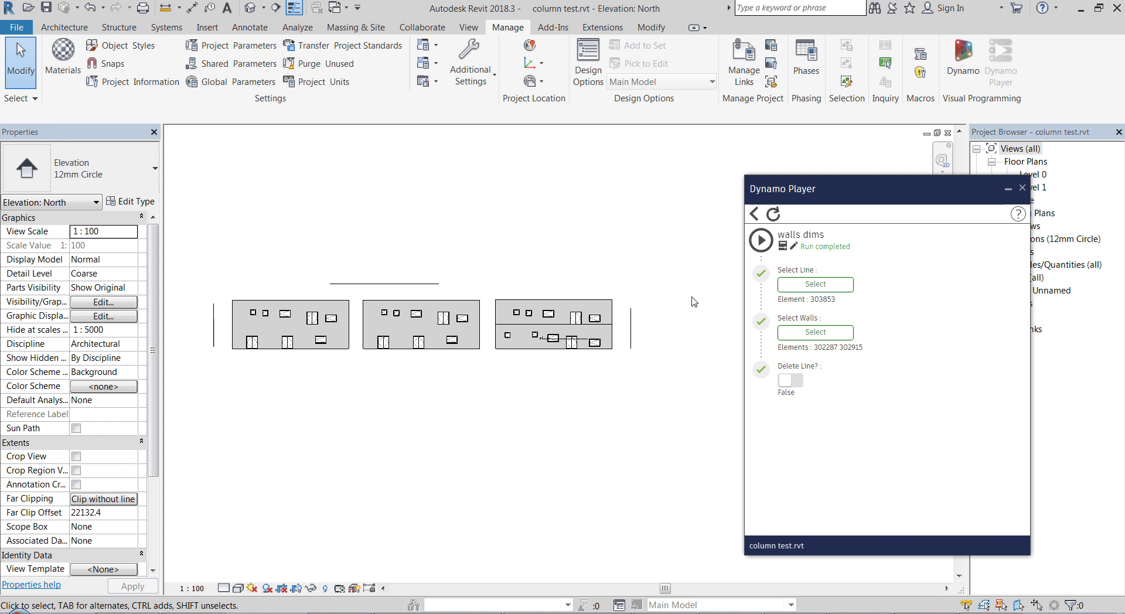
pyautogui.scroll(1, 694, 292)
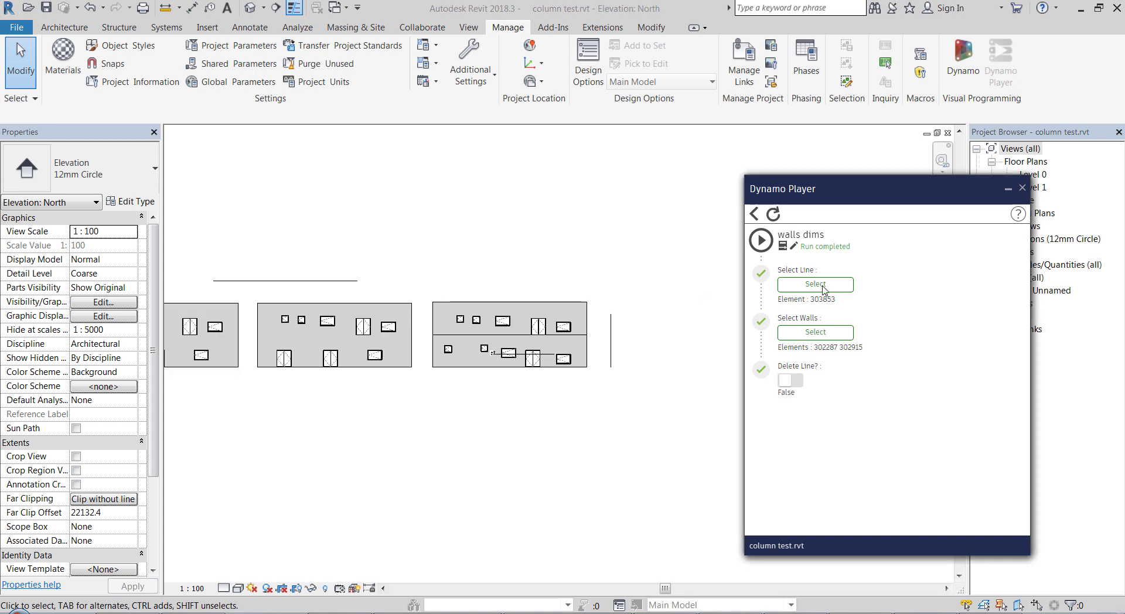
# Pick the vertical line and box-select the two right-hand walls, then run walls dims
pyautogui.click(611, 339)
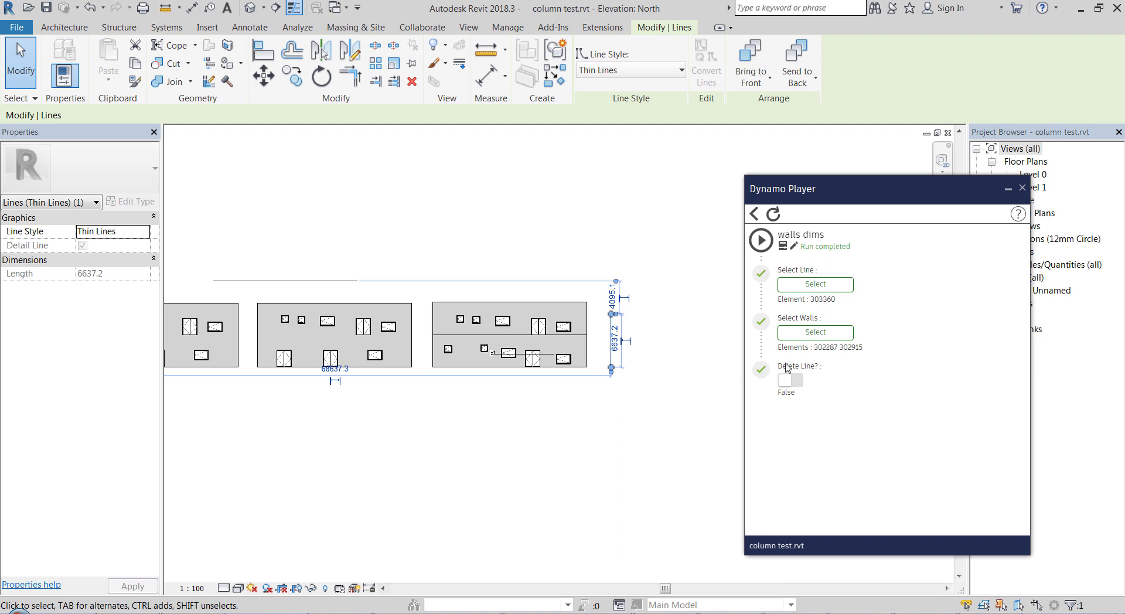
pyautogui.click(821, 334)
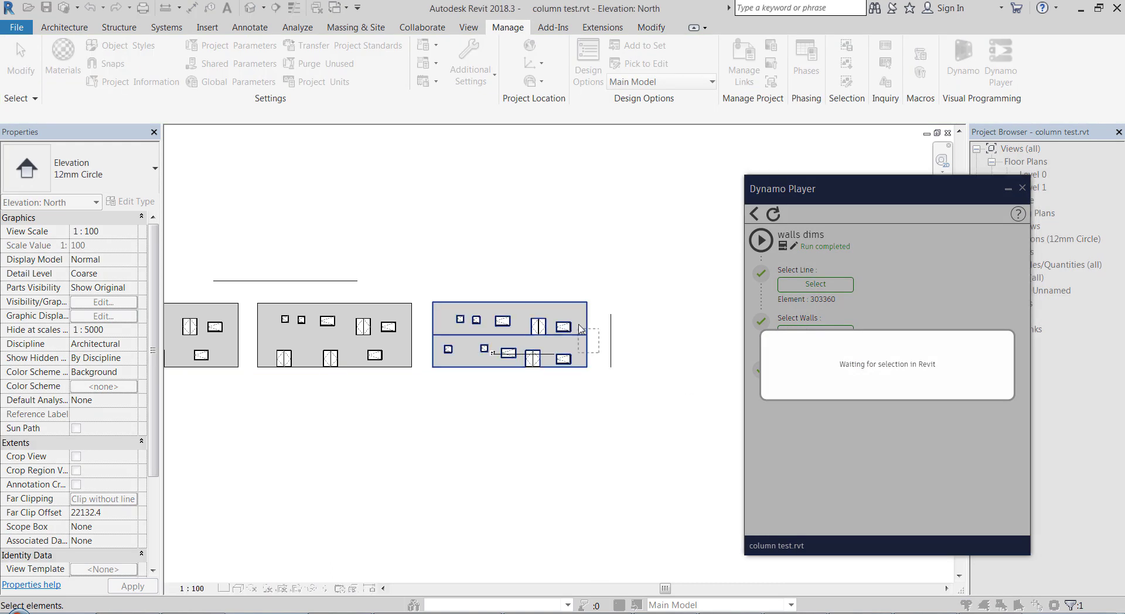
pyautogui.moveTo(599, 354); pyautogui.dragTo(583, 324)
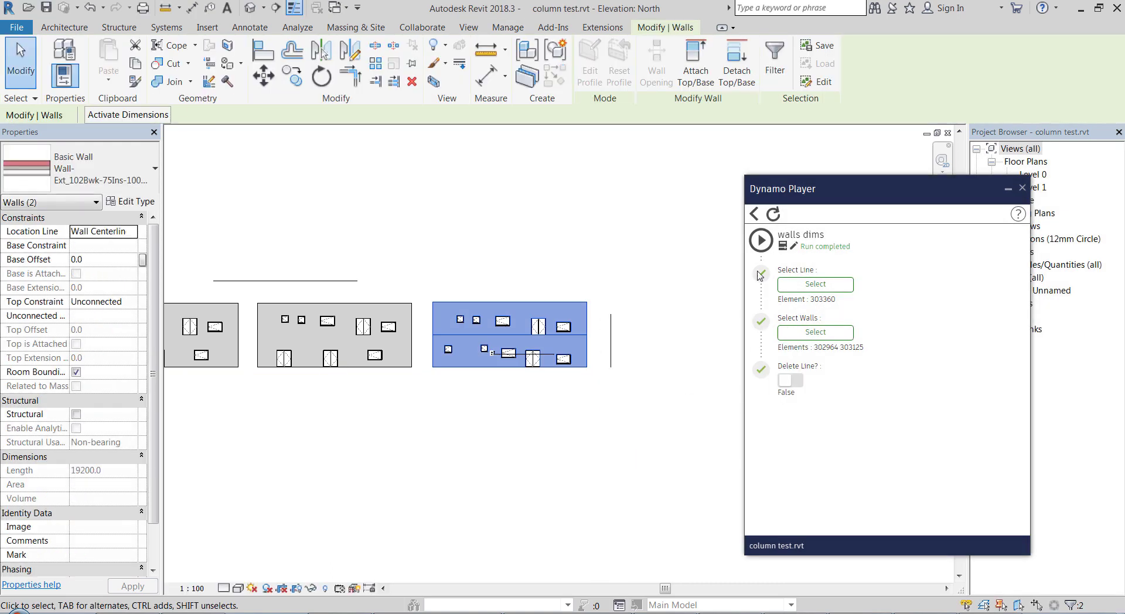
pyautogui.click(761, 239)
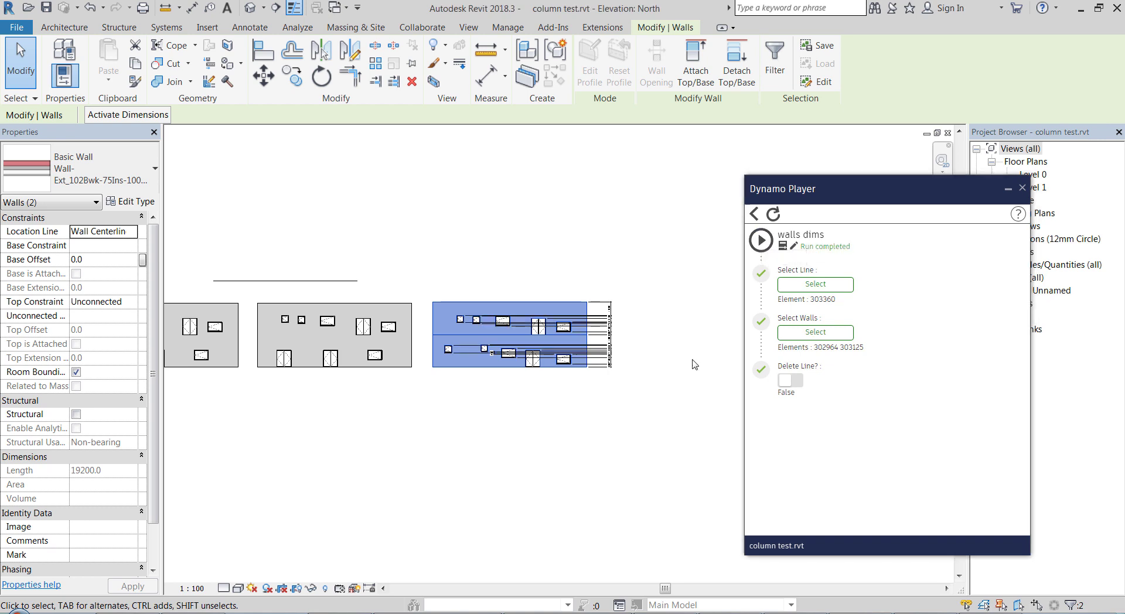
# Drag the new vertical dimension string left onto the wall face
pyautogui.scroll(4, 624, 359)
pyautogui.scroll(3, 441, 278)
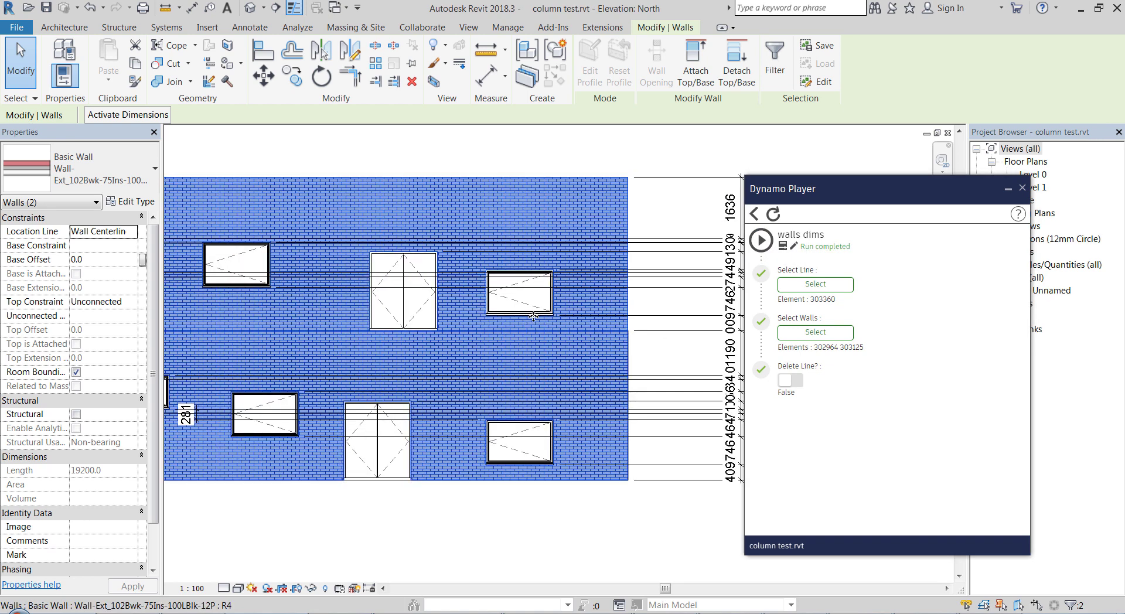
pyautogui.scroll(-4, 551, 331)
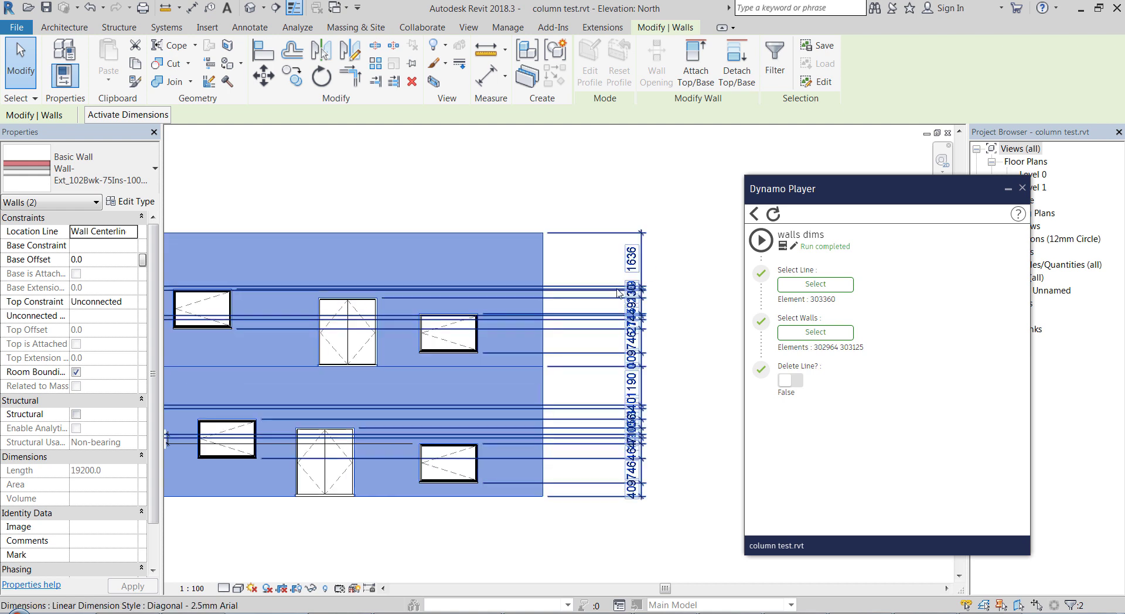
pyautogui.scroll(3, 626, 300)
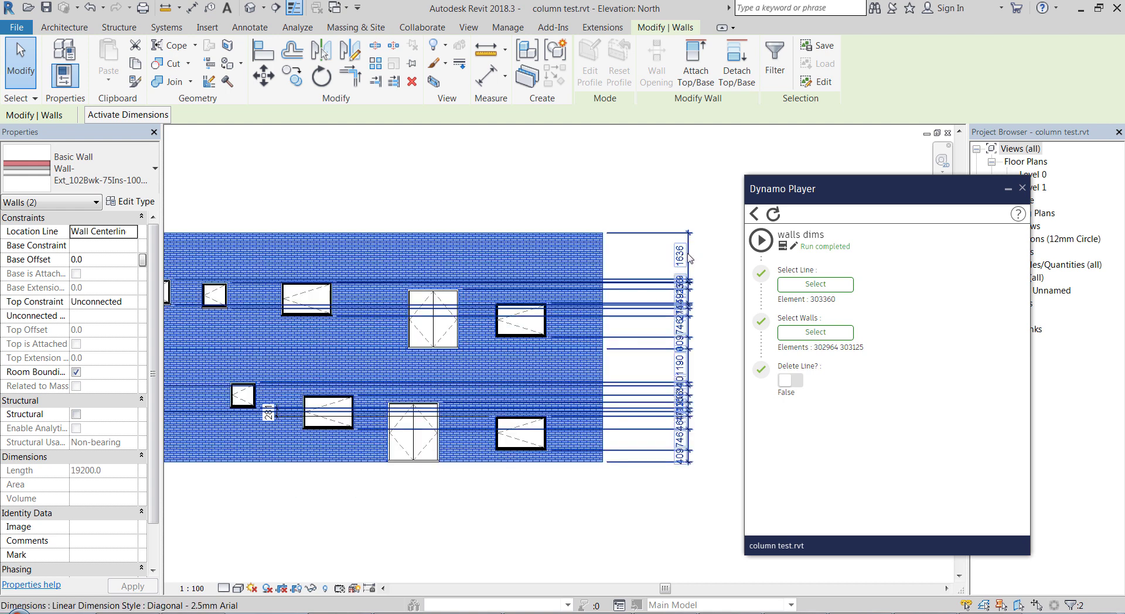
pyautogui.click(693, 277)
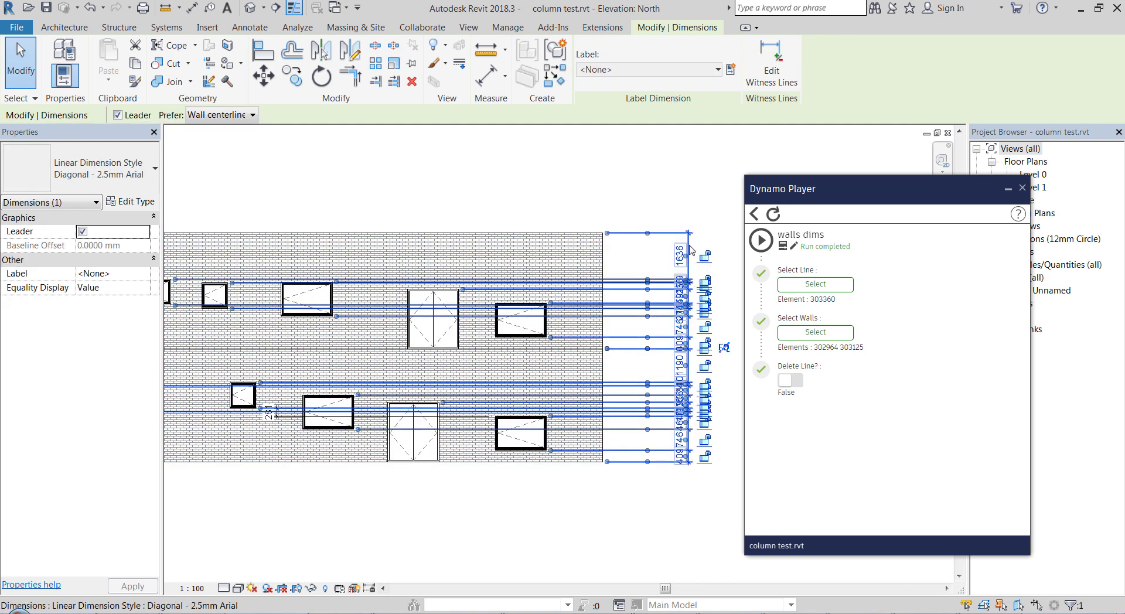
pyautogui.moveTo(689, 245); pyautogui.dragTo(299, 267)
pyautogui.press('Escape')
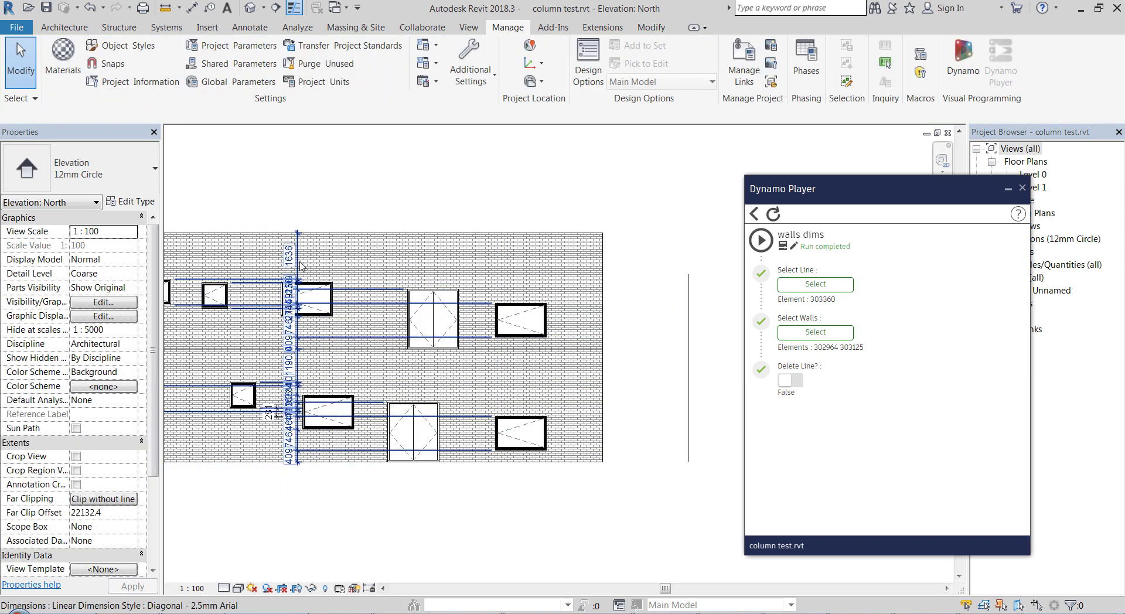
# Open and close the Dimension Text settings for the 1636 dimension
pyautogui.click(300, 265)
pyautogui.click(288, 256)
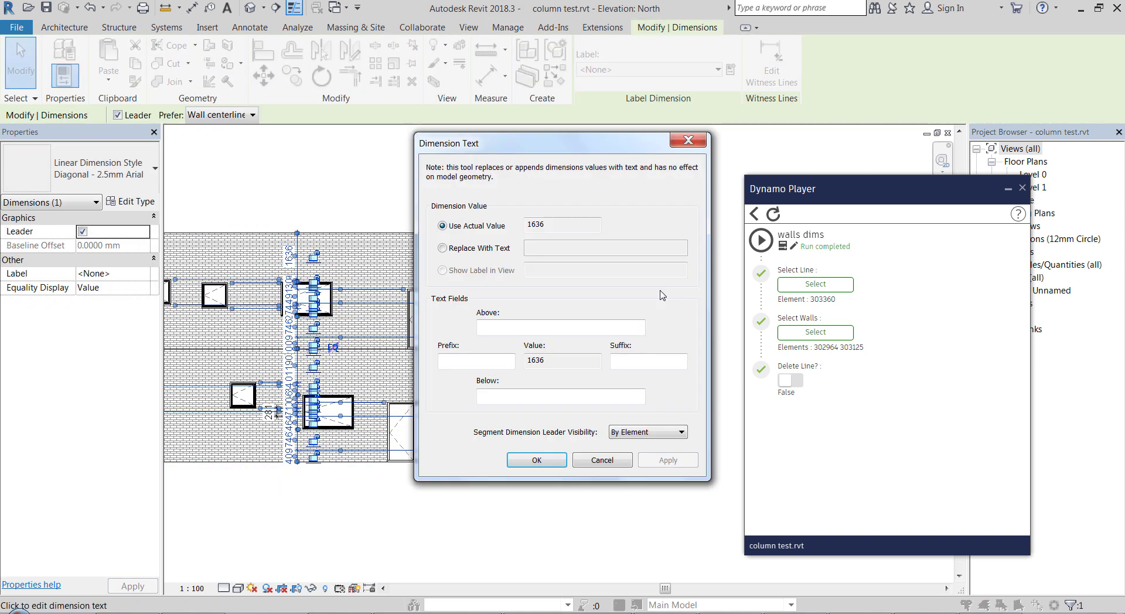
pyautogui.click(537, 460)
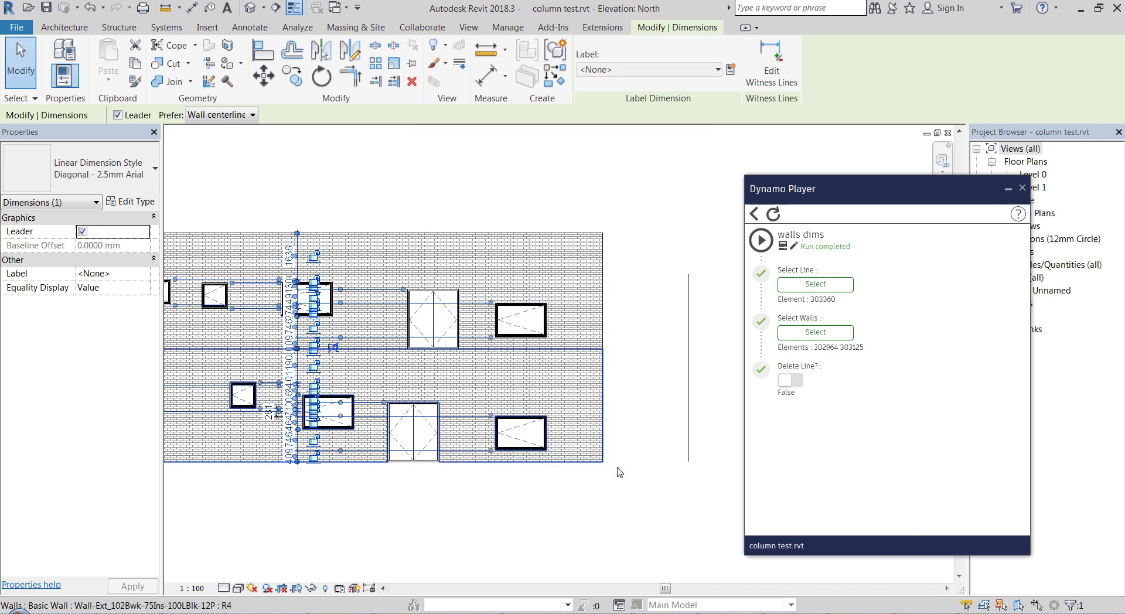
# Inspect the walls dims graph's nodes in Dynamo, then close Dynamo and the Dynamo Player panel
pyautogui.click(794, 247)
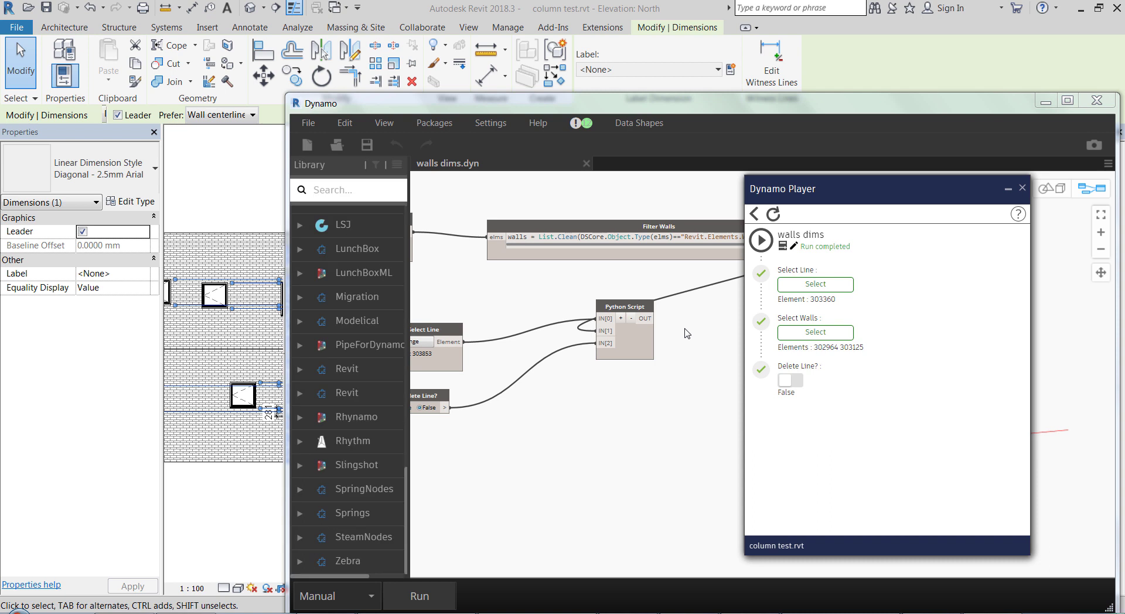
pyautogui.scroll(3, 657, 402)
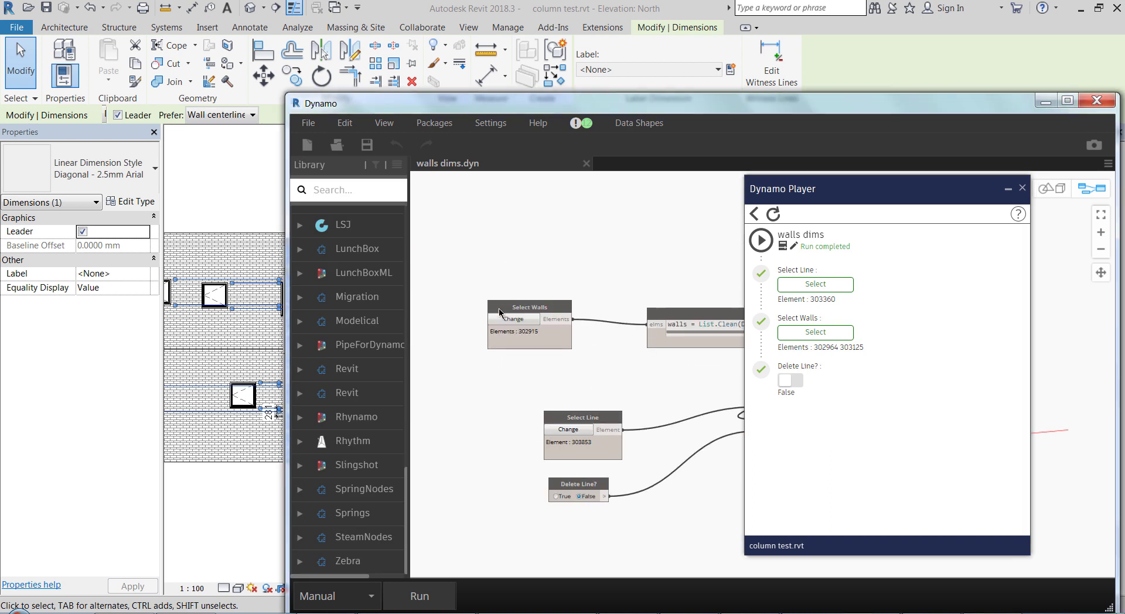
pyautogui.scroll(2, 637, 310)
pyautogui.click(638, 311)
pyautogui.moveTo(522, 403); pyautogui.dragTo(514, 398)
pyautogui.click(672, 377)
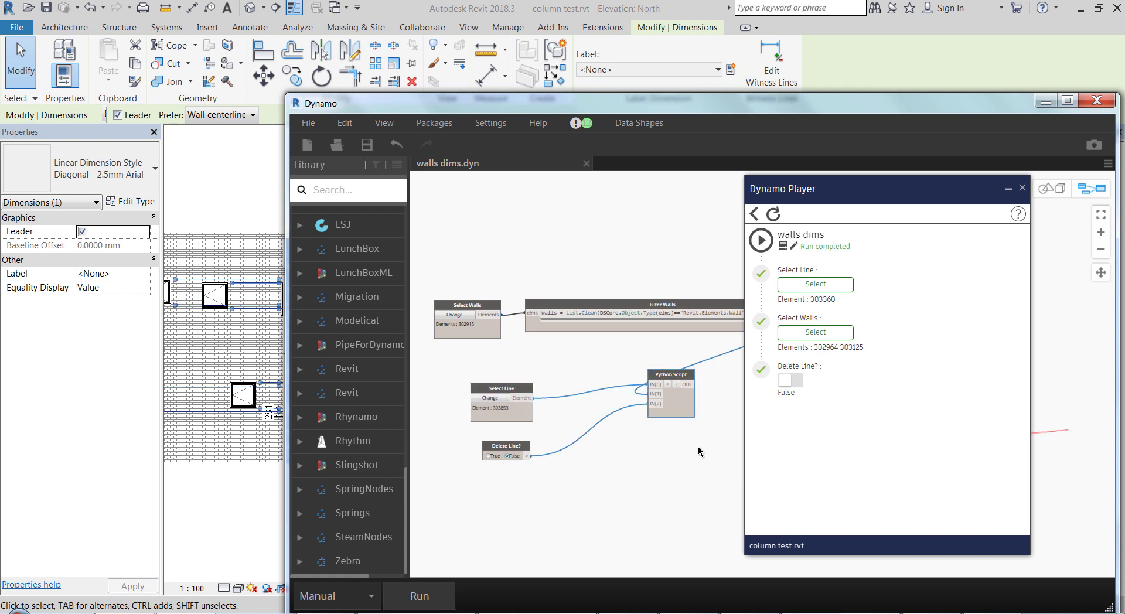
pyautogui.click(1097, 100)
pyautogui.click(1023, 188)
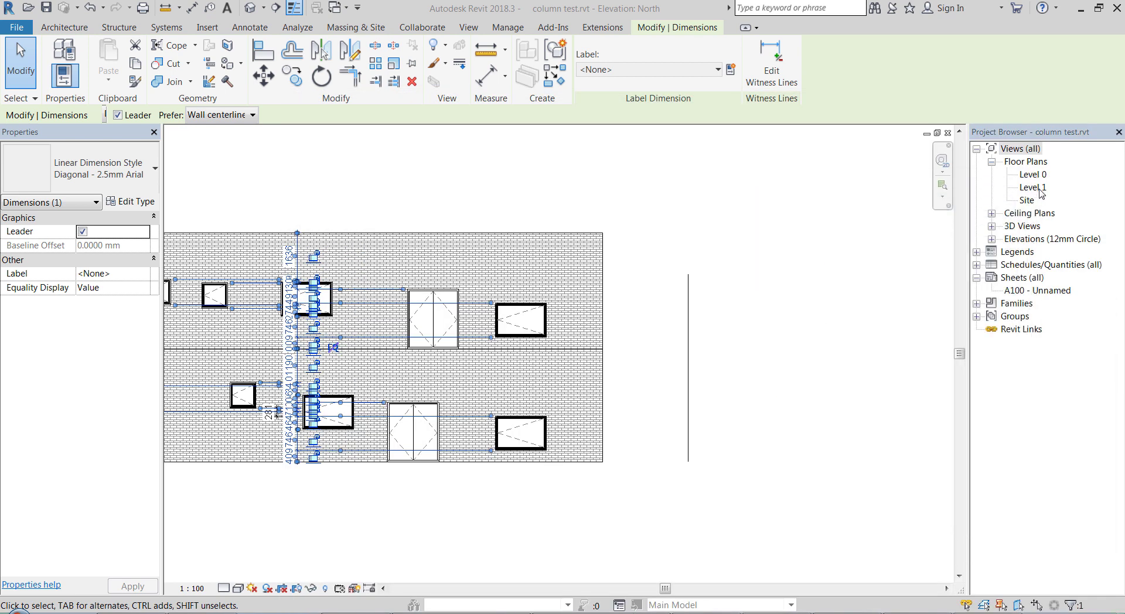
# Open the Level 1 floor plan and zoom to the grids
pyautogui.click(1037, 187)
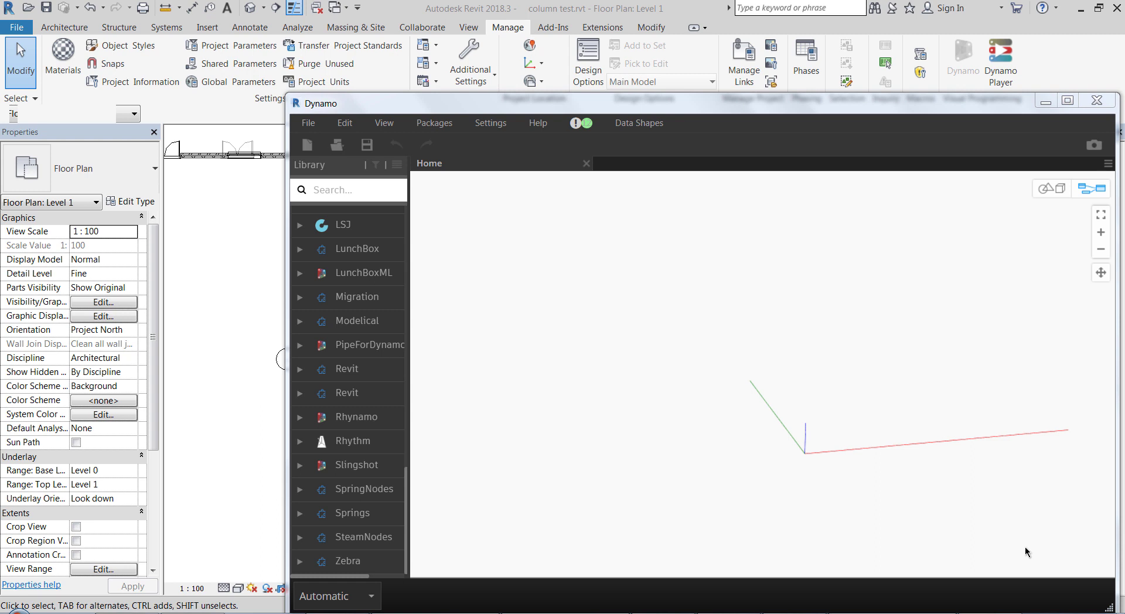
pyautogui.scroll(-4, 196, 331)
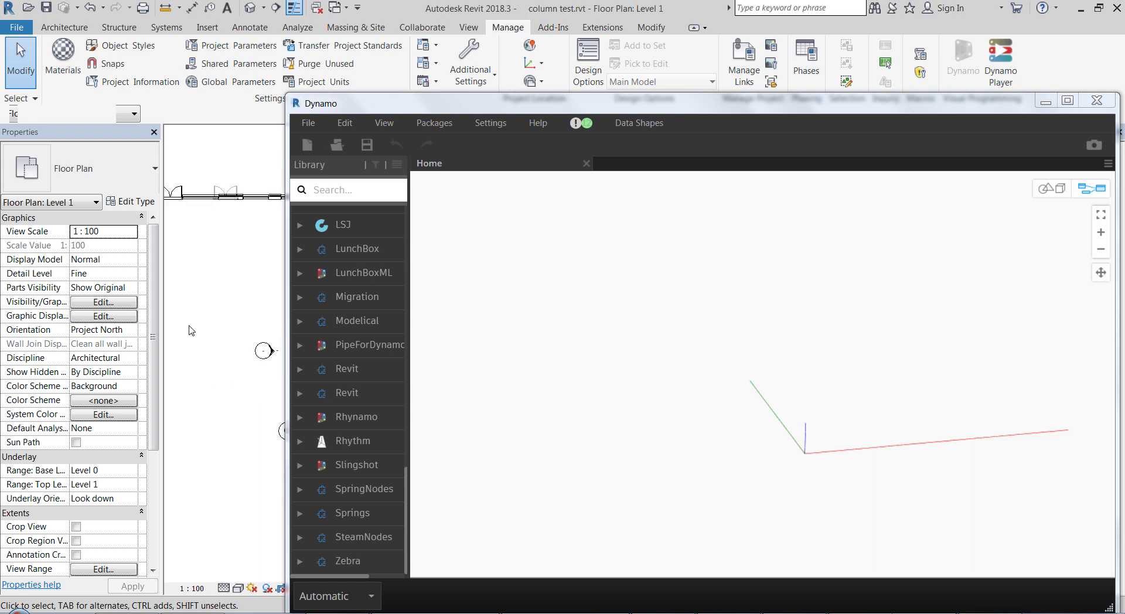
pyautogui.scroll(5, 196, 330)
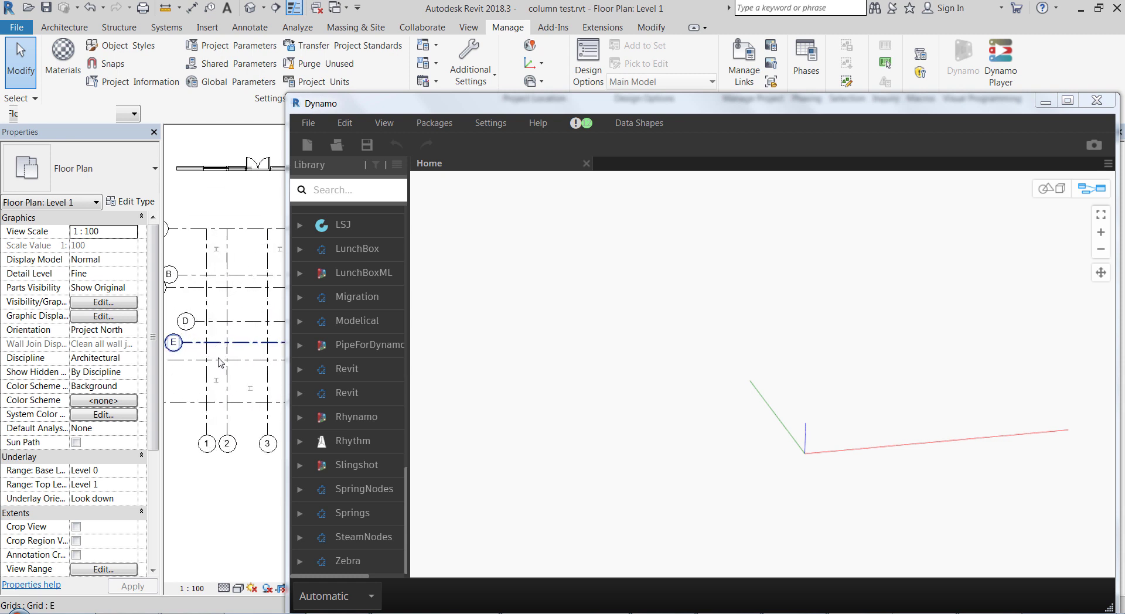
# Switch Dynamo's run mode from Automatic to Manual
pyautogui.click(542, 476)
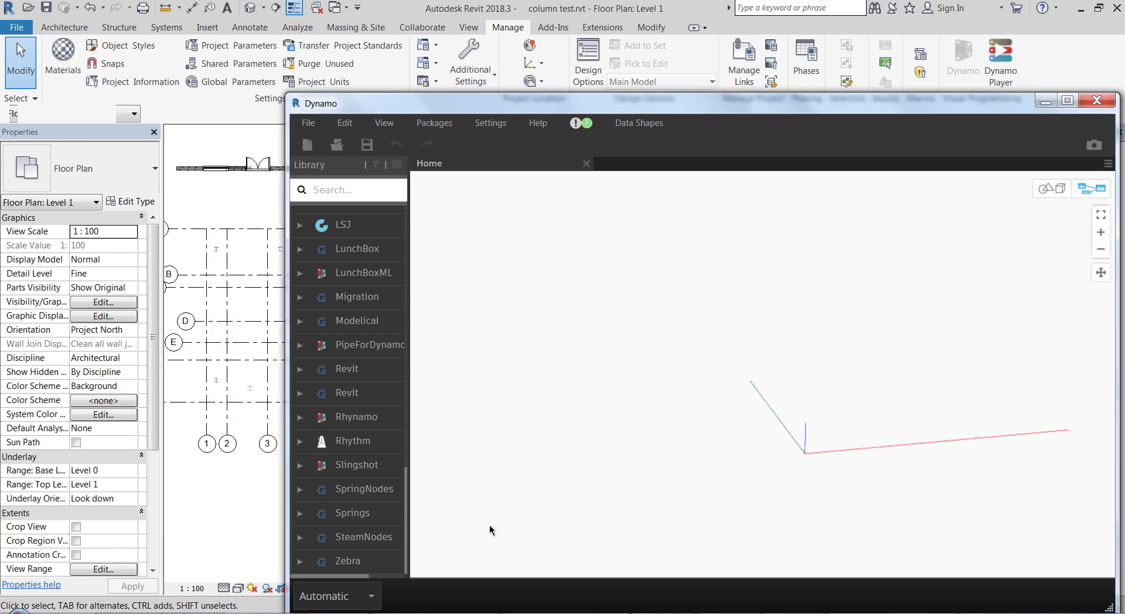
pyautogui.click(361, 596)
pyautogui.click(341, 529)
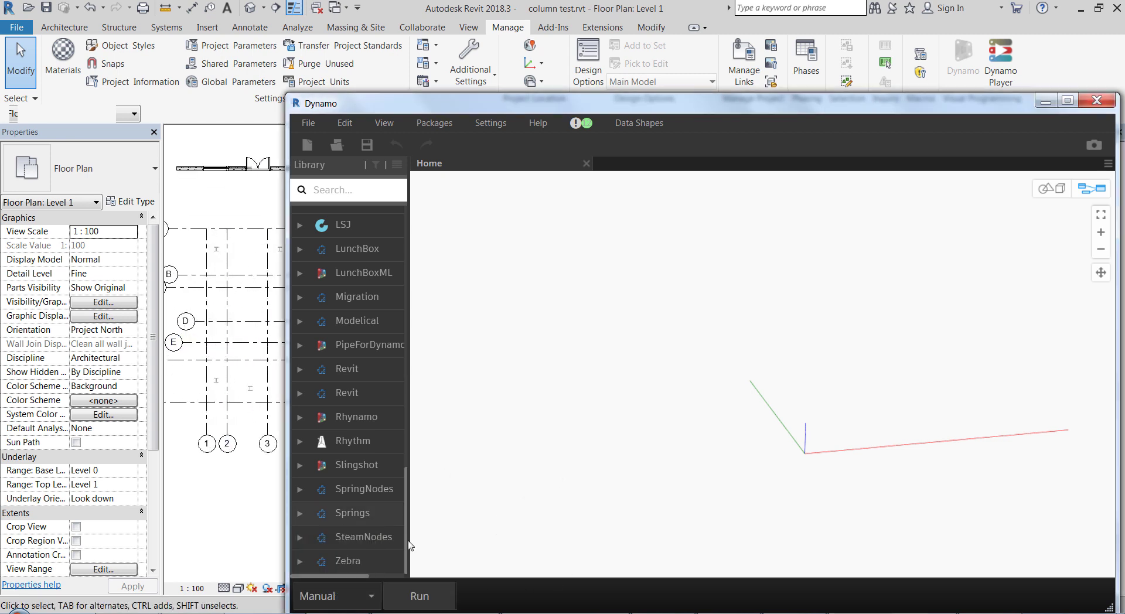
# Drag Column To Grid Dimensions 2.dyf from the walls and grids folder into Dynamo
pyautogui.hotkey('alt', 'Tab')
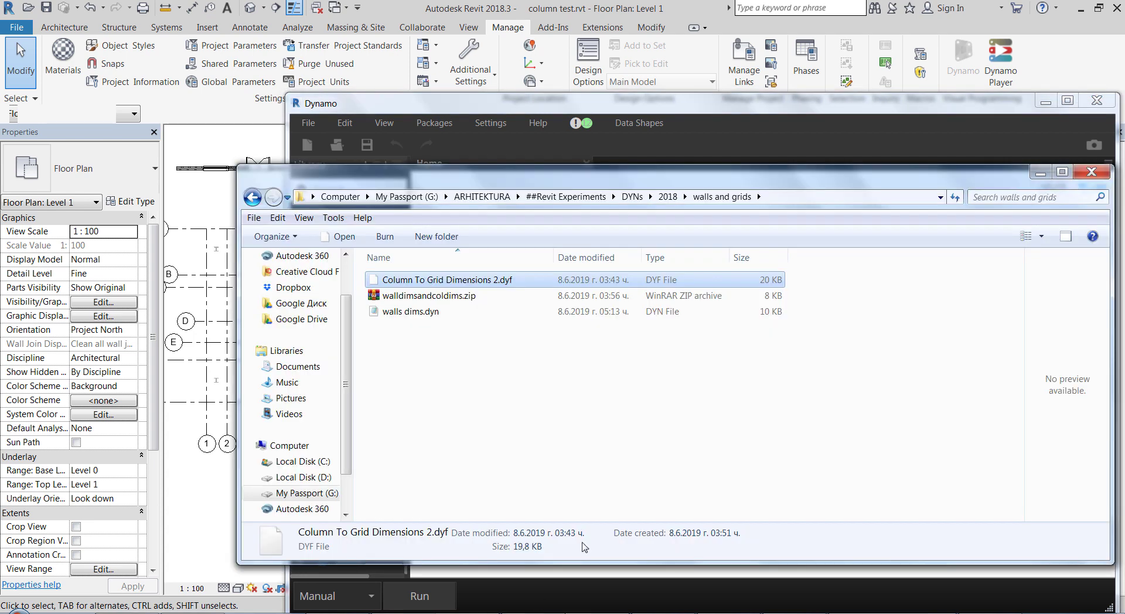
pyautogui.moveTo(515, 280); pyautogui.dragTo(737, 304)
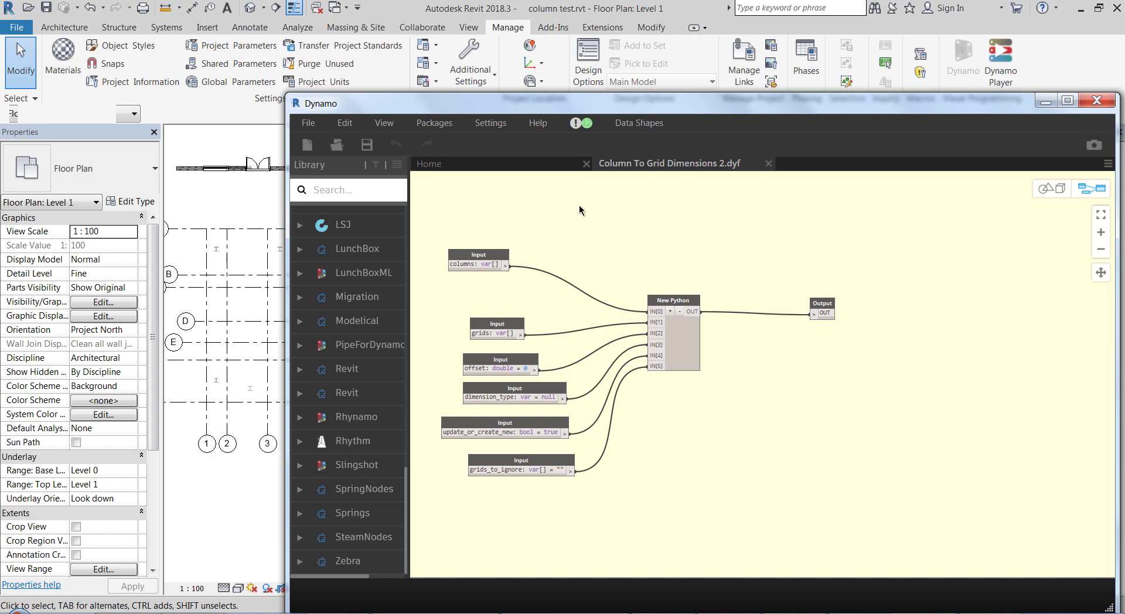
# Place a Column To Grid Dimensions 2 node from a 'Column to' library search, then search the canvas for 'categories'
pyautogui.click(545, 167)
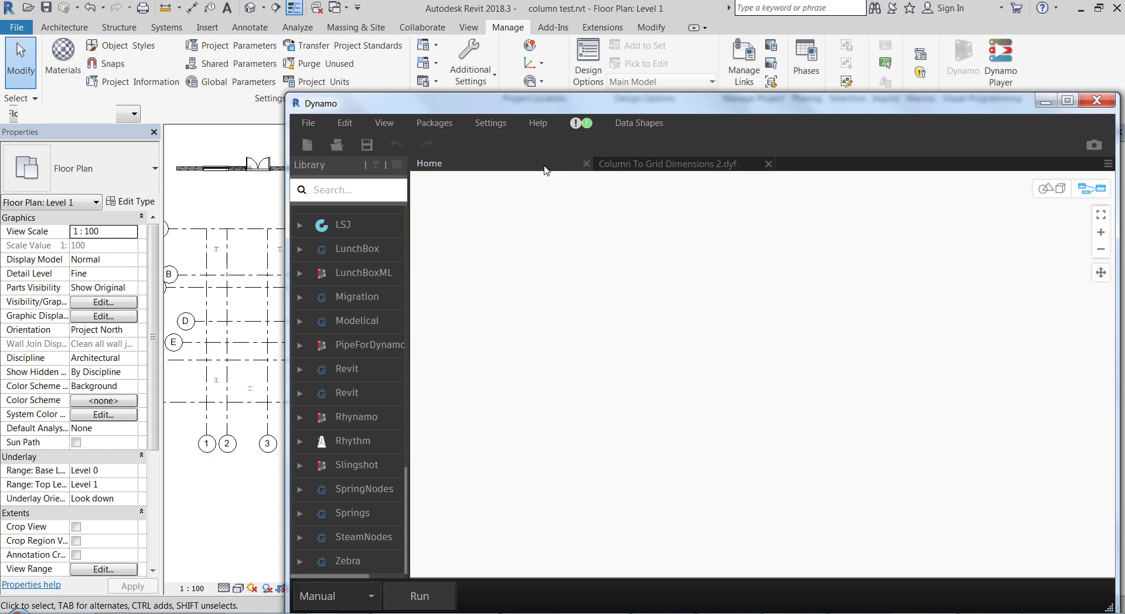
pyautogui.click(349, 190)
pyautogui.write('Column')
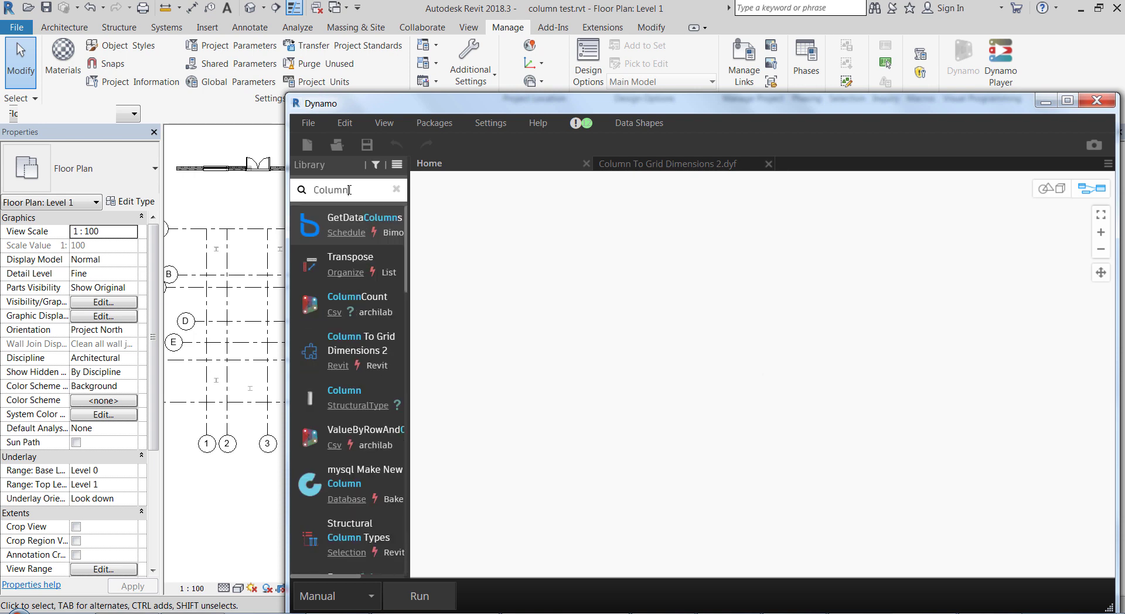
pyautogui.write(' to Grid')
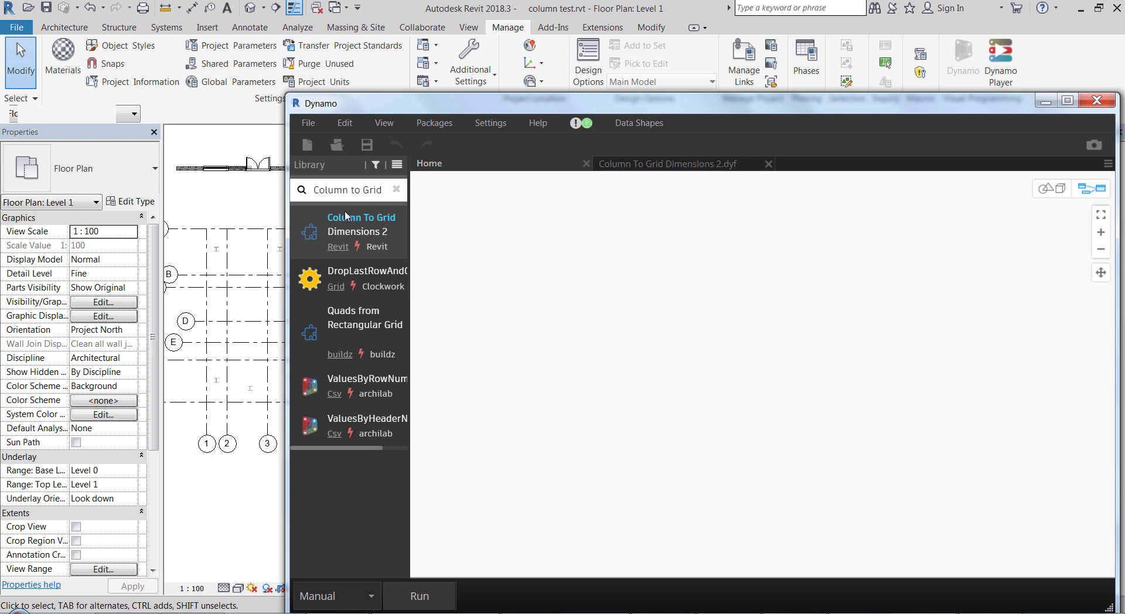
pyautogui.moveTo(350, 223)
pyautogui.moveTo(869, 233); pyautogui.dragTo(837, 350)
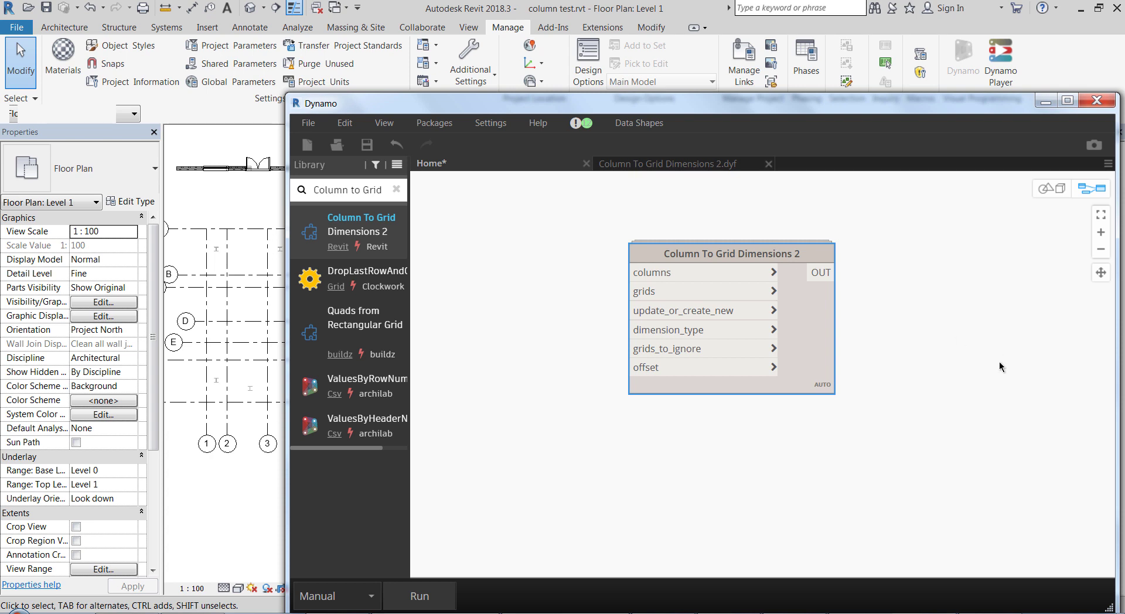
pyautogui.scroll(-2, 1002, 361)
pyautogui.scroll(1, 970, 325)
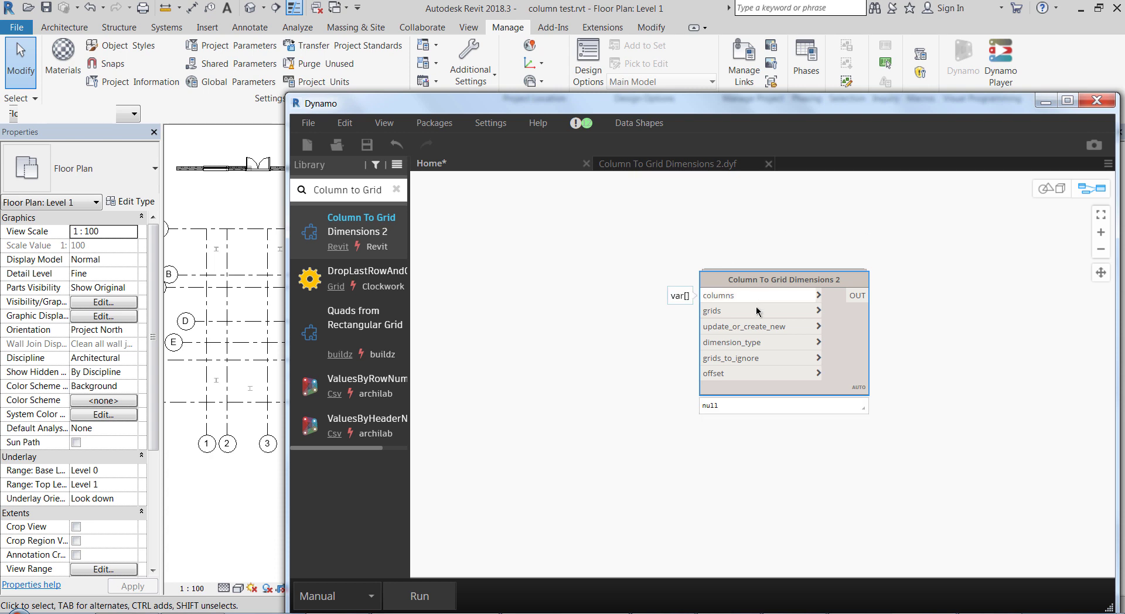
pyautogui.rightClick(551, 271)
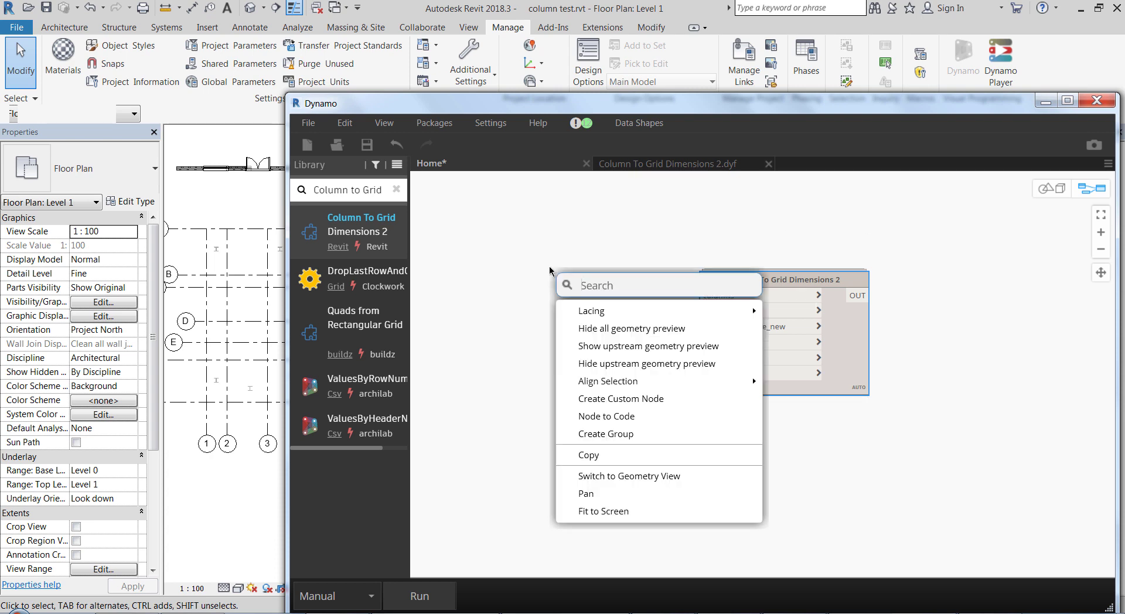
pyautogui.write('cate')
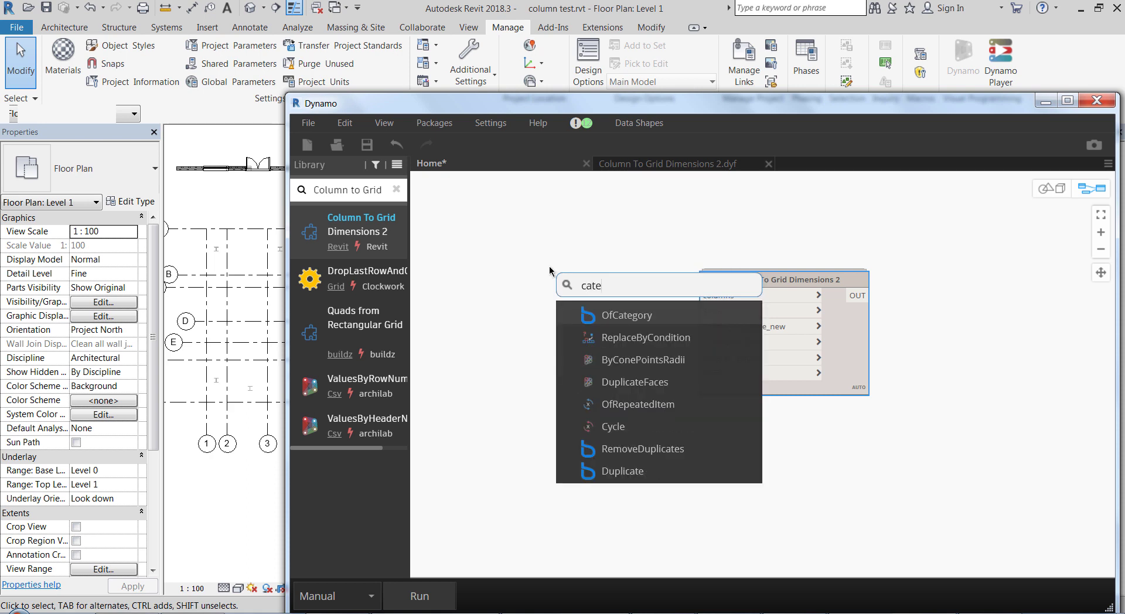
pyautogui.write('gories')
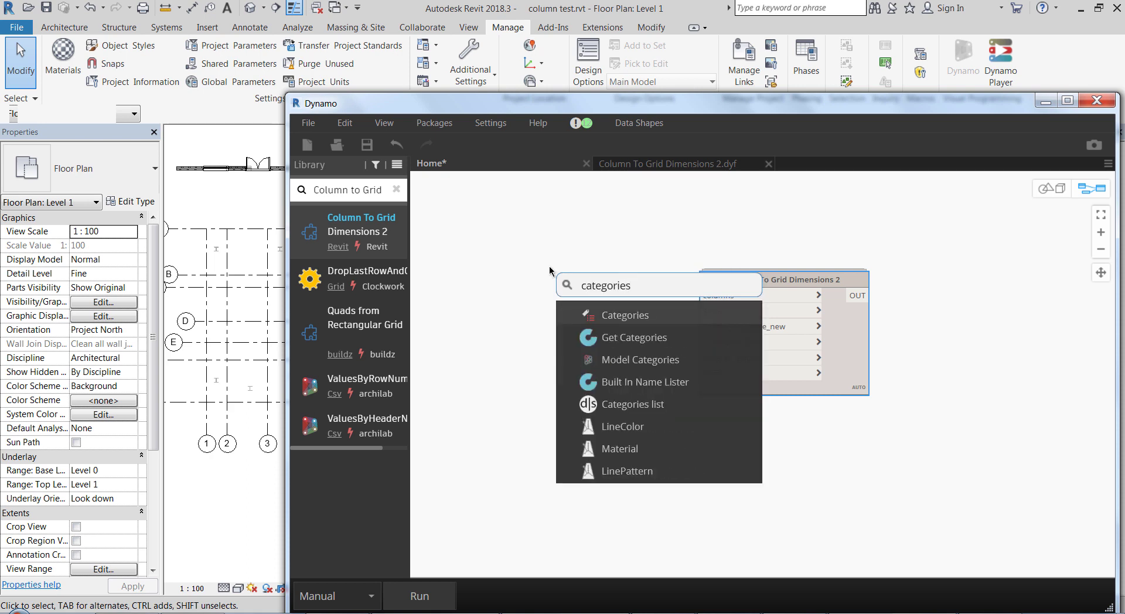
# Place a Categories node left of Column To Grid Dimensions 2 and set it to Structural Columns
pyautogui.click(625, 316)
pyautogui.moveTo(631, 311); pyautogui.dragTo(530, 256)
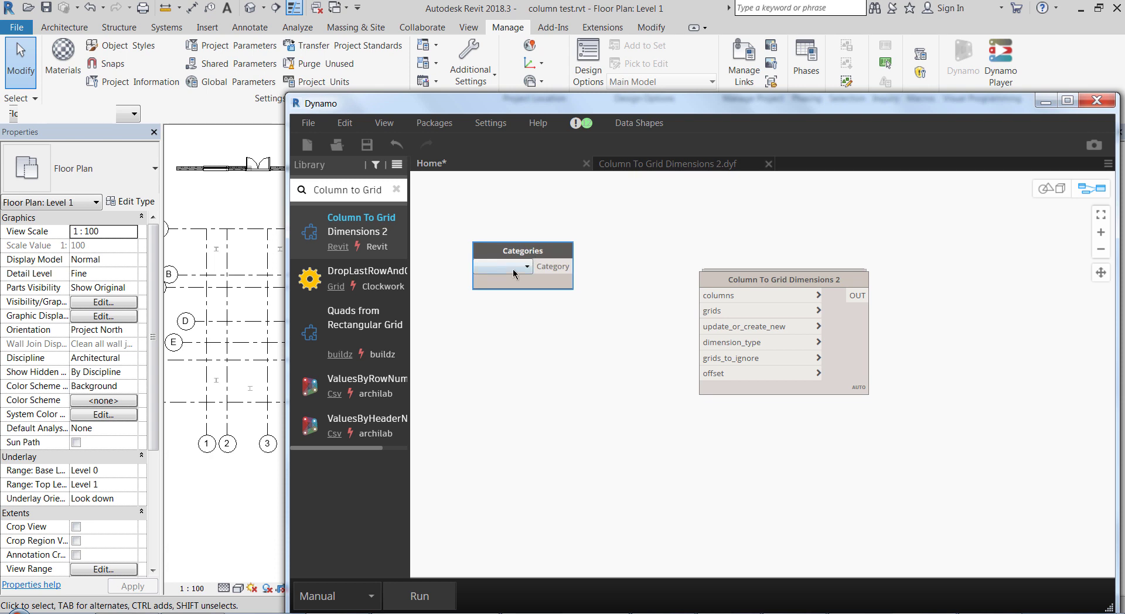
pyautogui.click(514, 267)
pyautogui.scroll(-15, 540, 342)
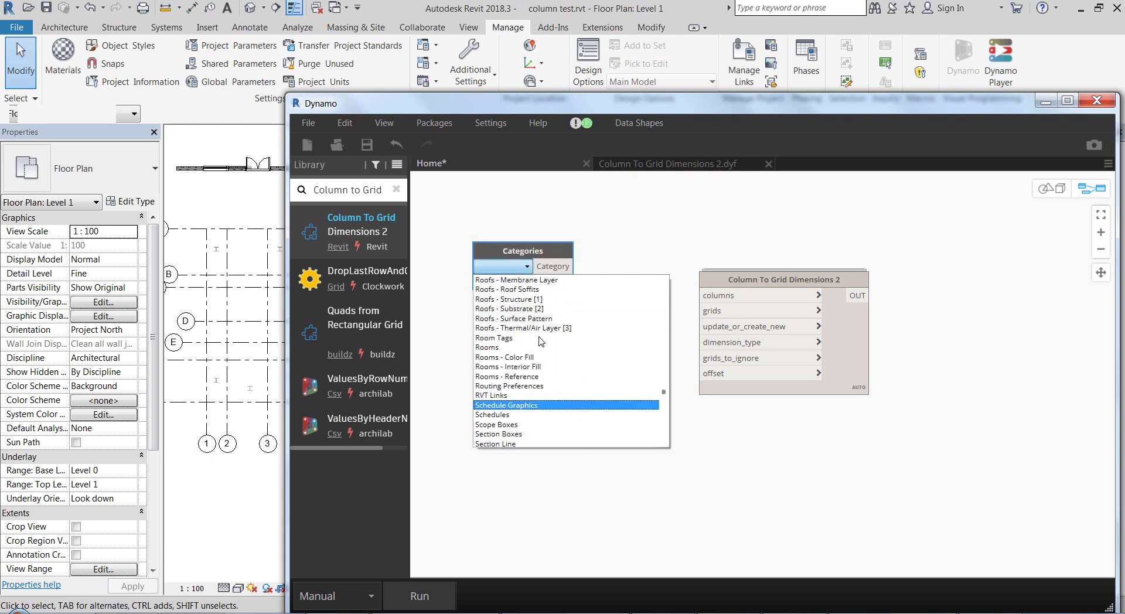
pyautogui.scroll(-3, 540, 341)
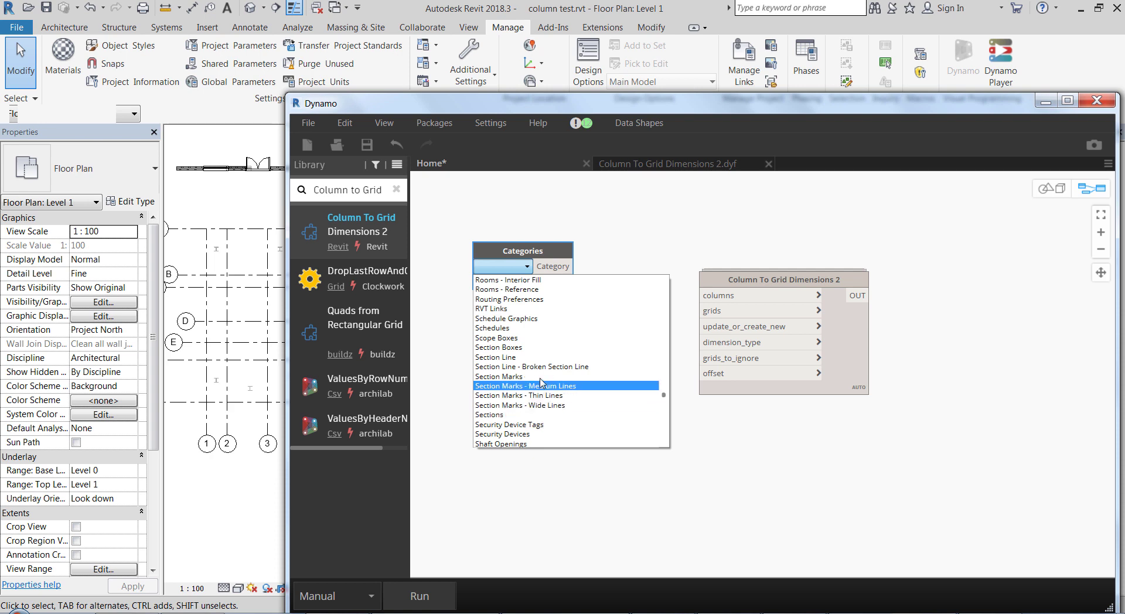
pyautogui.scroll(-2, 540, 395)
pyautogui.scroll(-2, 540, 387)
pyautogui.scroll(-4, 540, 387)
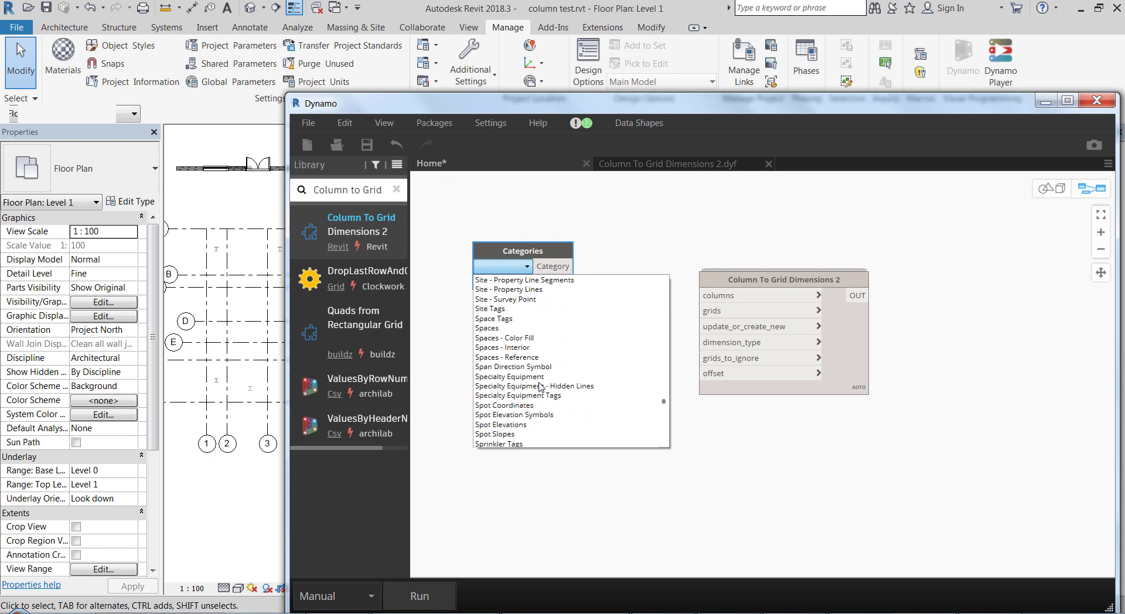
pyautogui.scroll(-6, 539, 391)
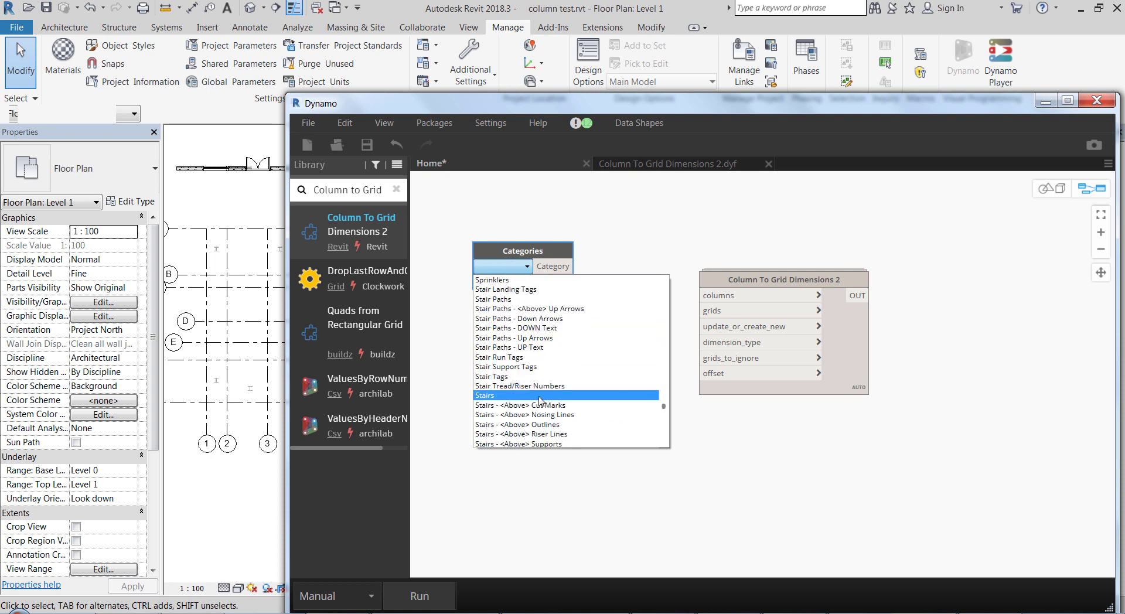
pyautogui.scroll(-8, 539, 399)
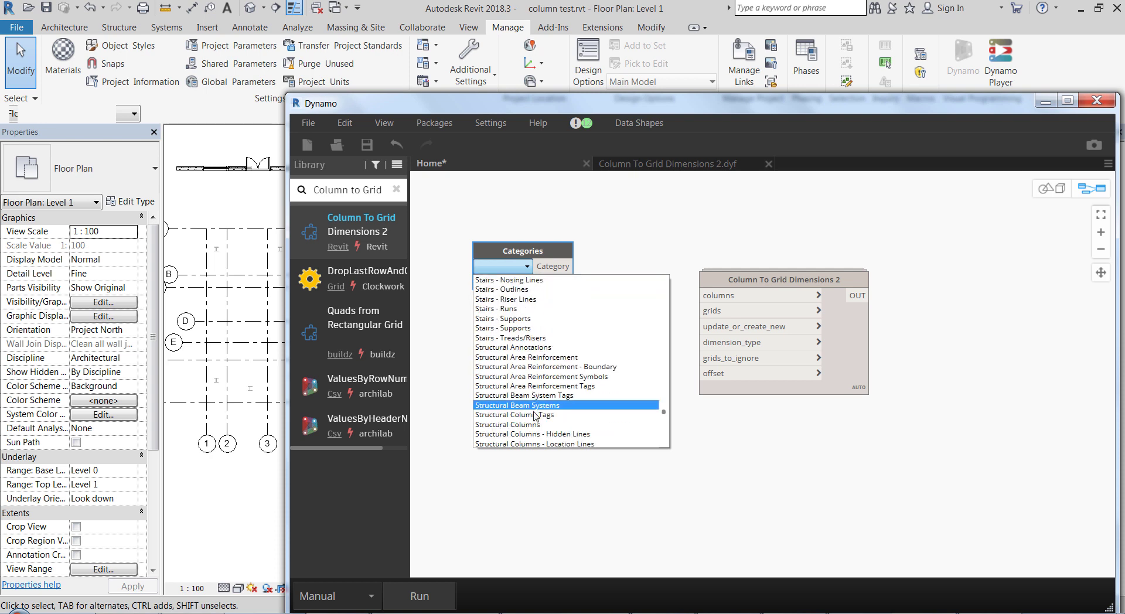
pyautogui.click(550, 425)
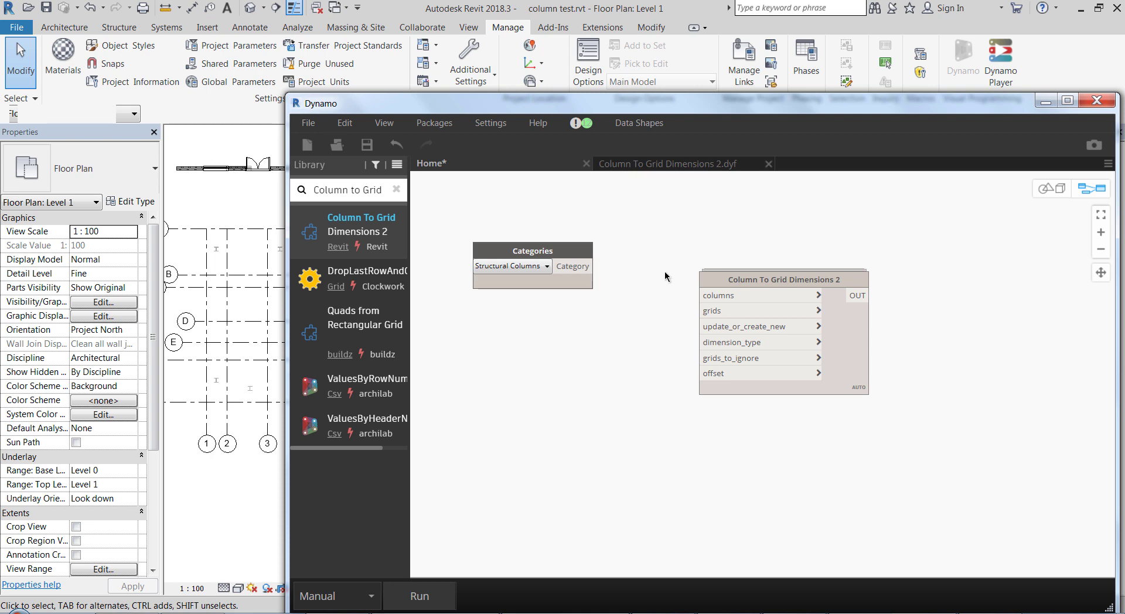
# Add an All Elements of Category node fed by the Structural Columns Categories node
pyautogui.rightClick(583, 333)
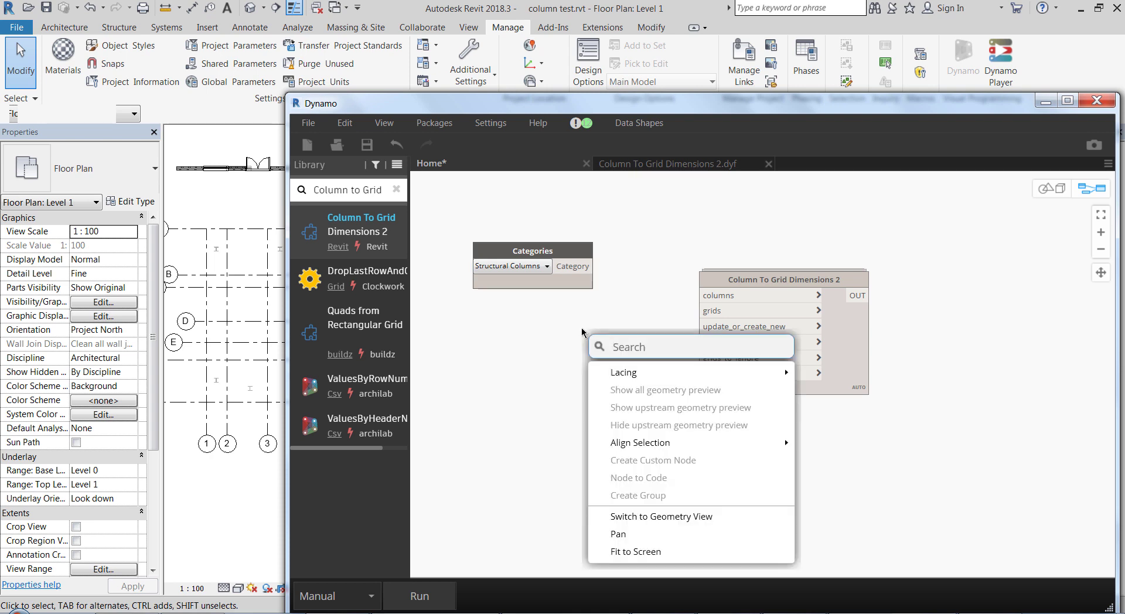
pyautogui.write('all elements of catergo')
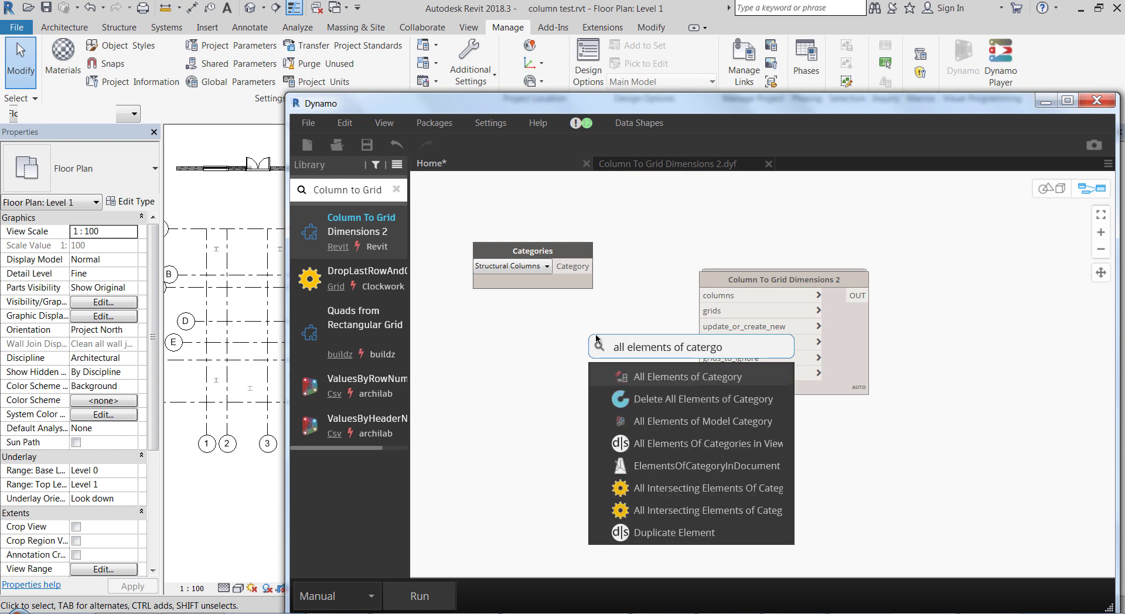
pyautogui.click(652, 376)
pyautogui.moveTo(686, 366); pyautogui.dragTo(674, 213)
pyautogui.moveTo(589, 266); pyautogui.dragTo(638, 233)
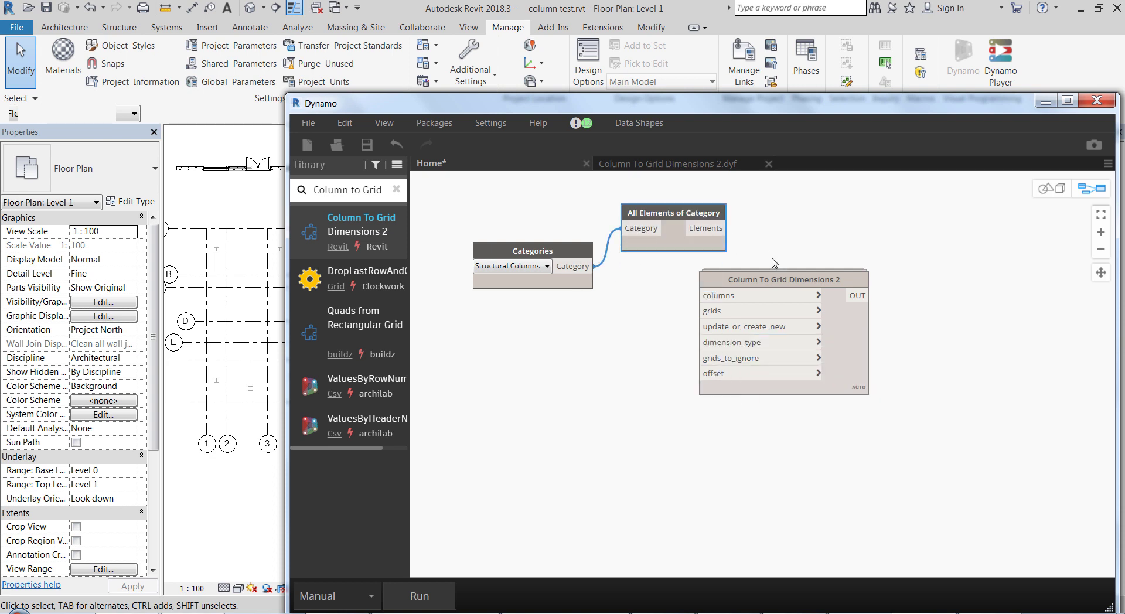
# Wire the Elements output into the columns input of Column To Grid Dimensions 2
pyautogui.moveTo(761, 280); pyautogui.dragTo(884, 292)
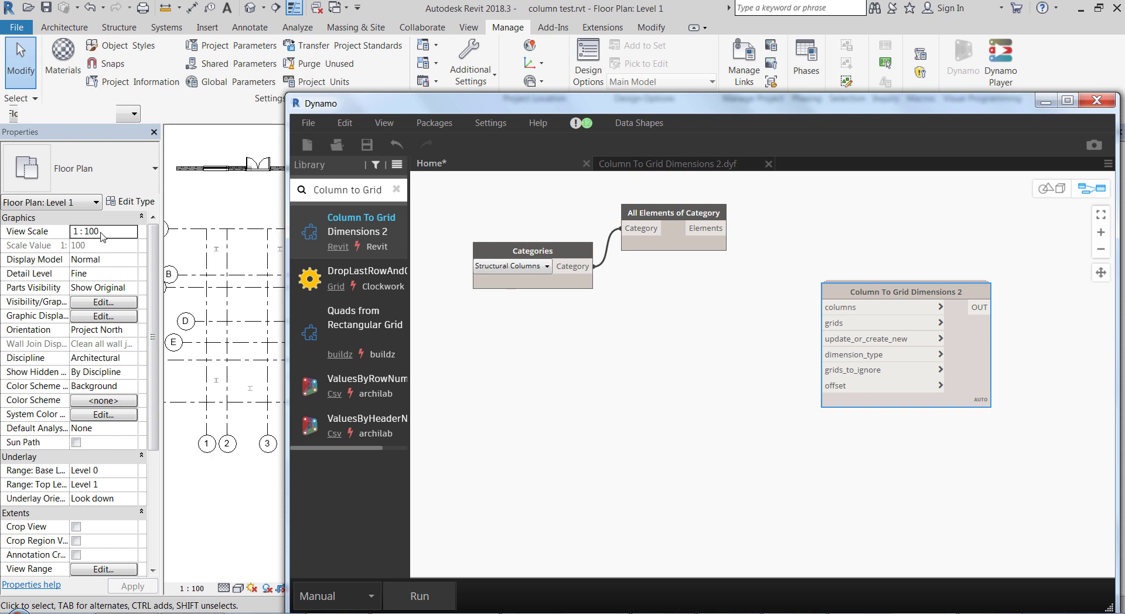
pyautogui.click(195, 208)
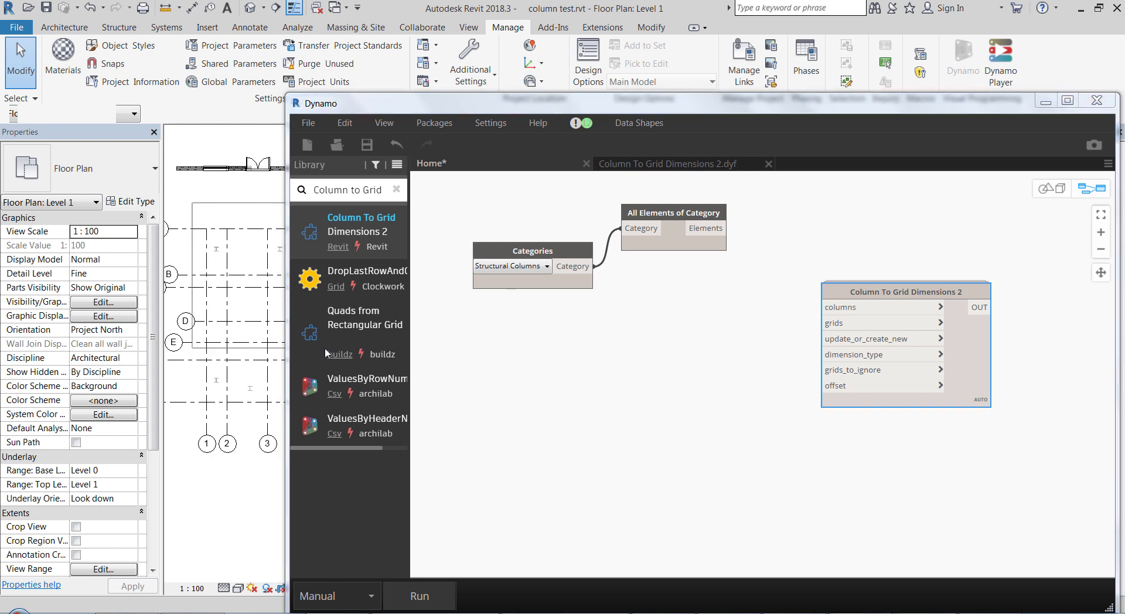
pyautogui.click(540, 288)
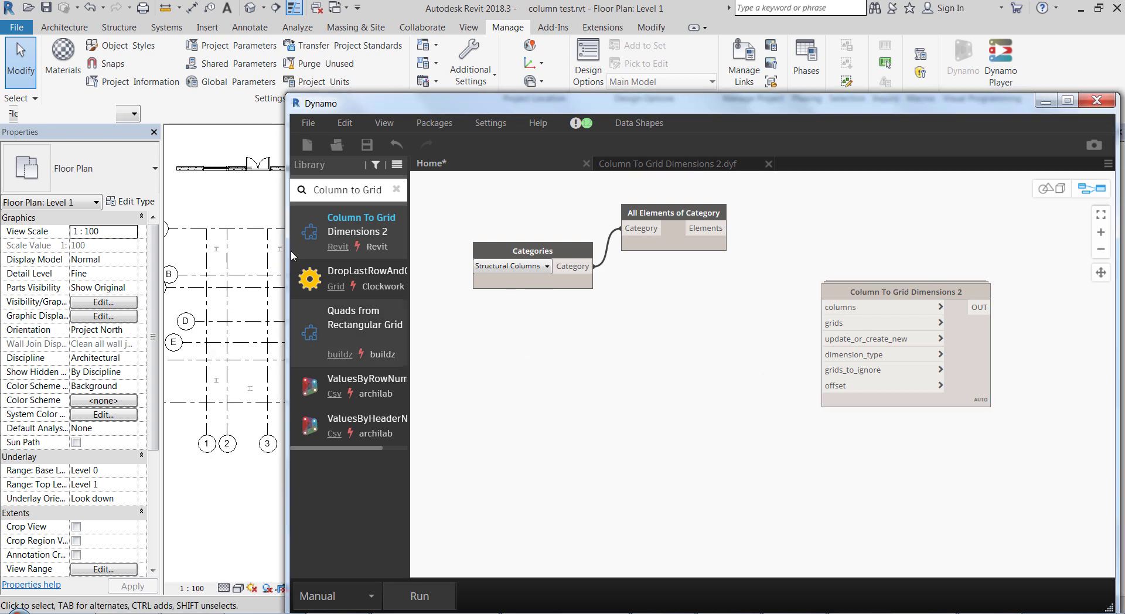
pyautogui.click(727, 228)
pyautogui.click(849, 310)
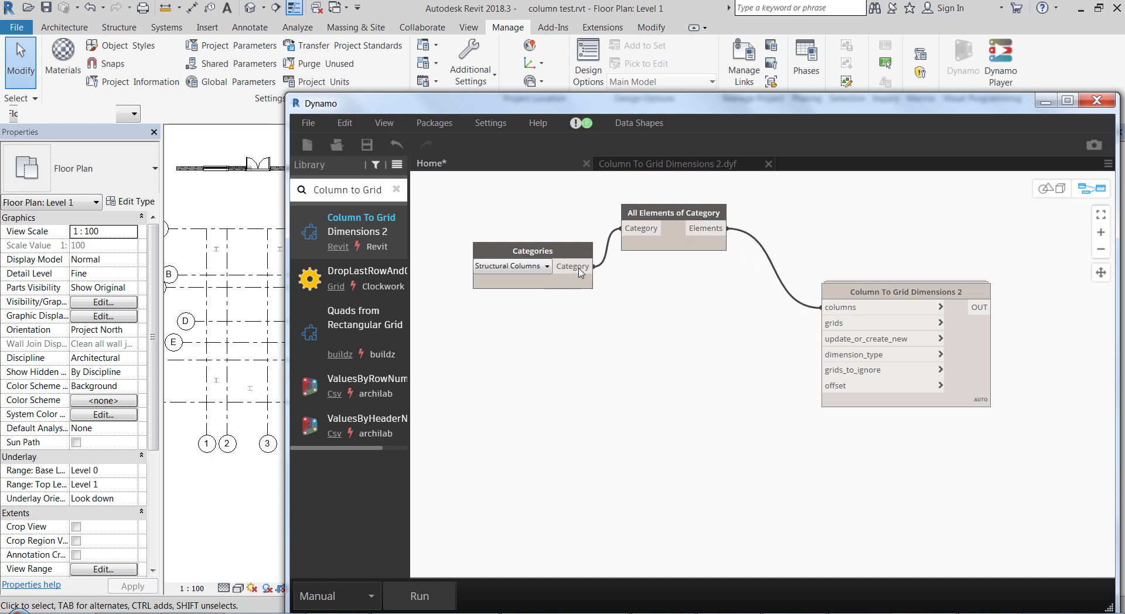
# Duplicate the Categories and All Elements of Category pair with Ctrl+C/Ctrl+V and place it below
pyautogui.moveTo(560, 253); pyautogui.dragTo(577, 217)
pyautogui.moveTo(477, 189); pyautogui.dragTo(759, 298)
pyautogui.hotkey('ctrl', 'c')
pyautogui.hotkey('ctrl', 'v')
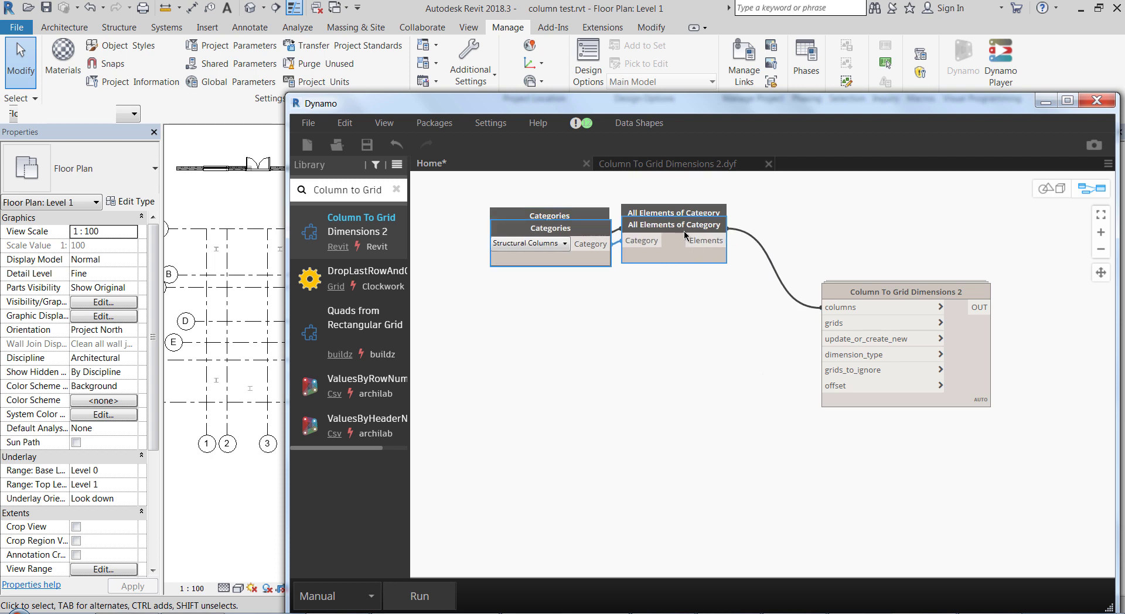
pyautogui.moveTo(685, 233); pyautogui.dragTo(677, 336)
# Set the copied Categories node to Grids and wire its Elements into the grids input
pyautogui.click(535, 347)
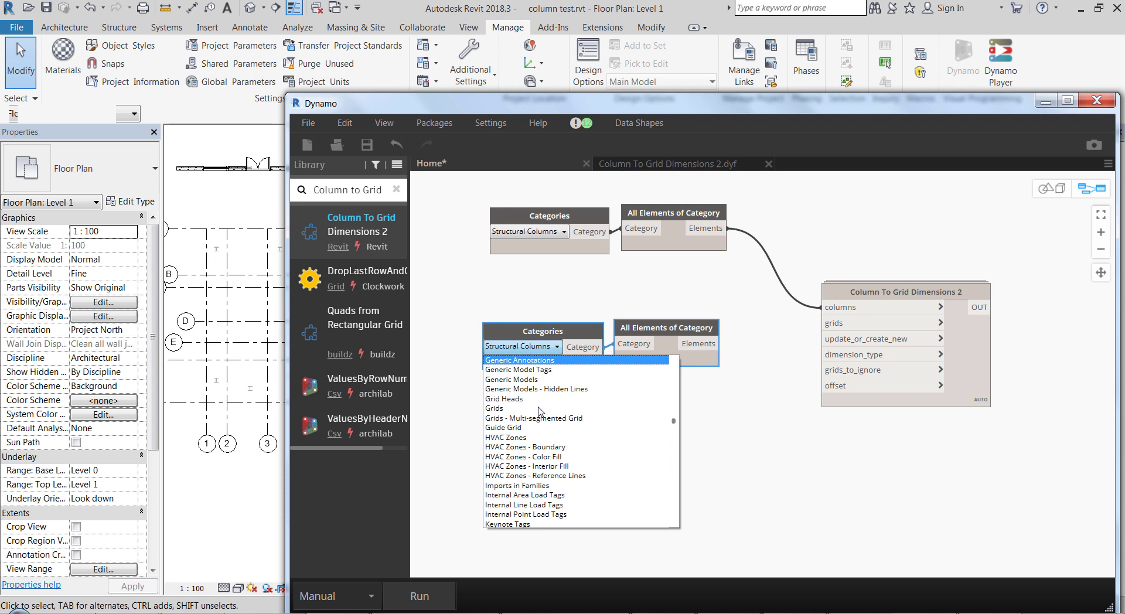
pyautogui.click(539, 408)
pyautogui.click(646, 417)
pyautogui.click(704, 345)
pyautogui.click(832, 327)
pyautogui.scroll(-2, 783, 415)
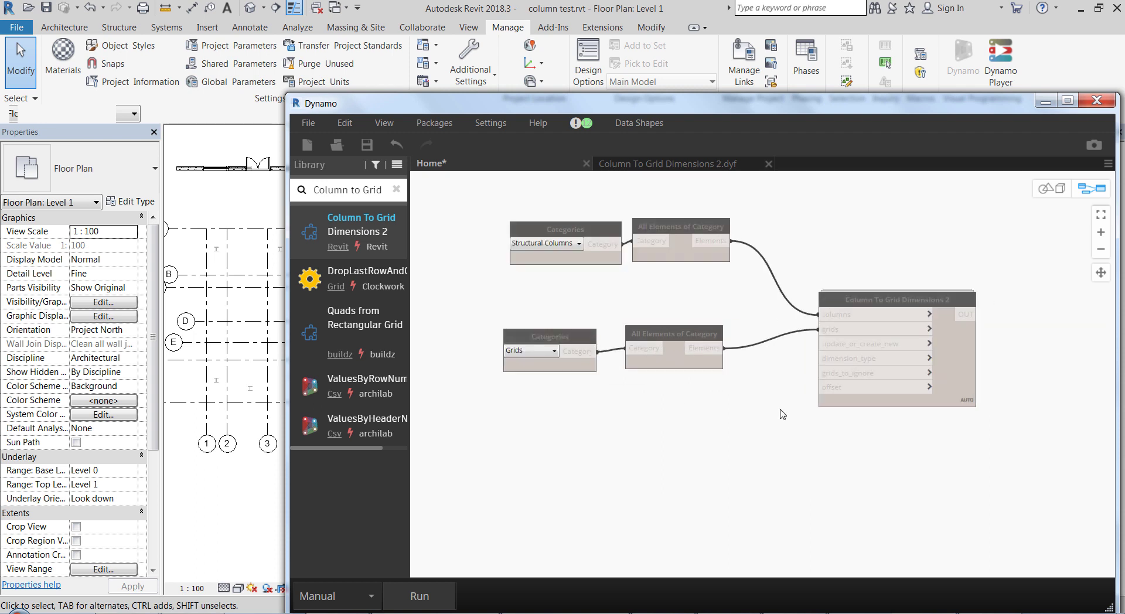
pyautogui.scroll(3, 782, 414)
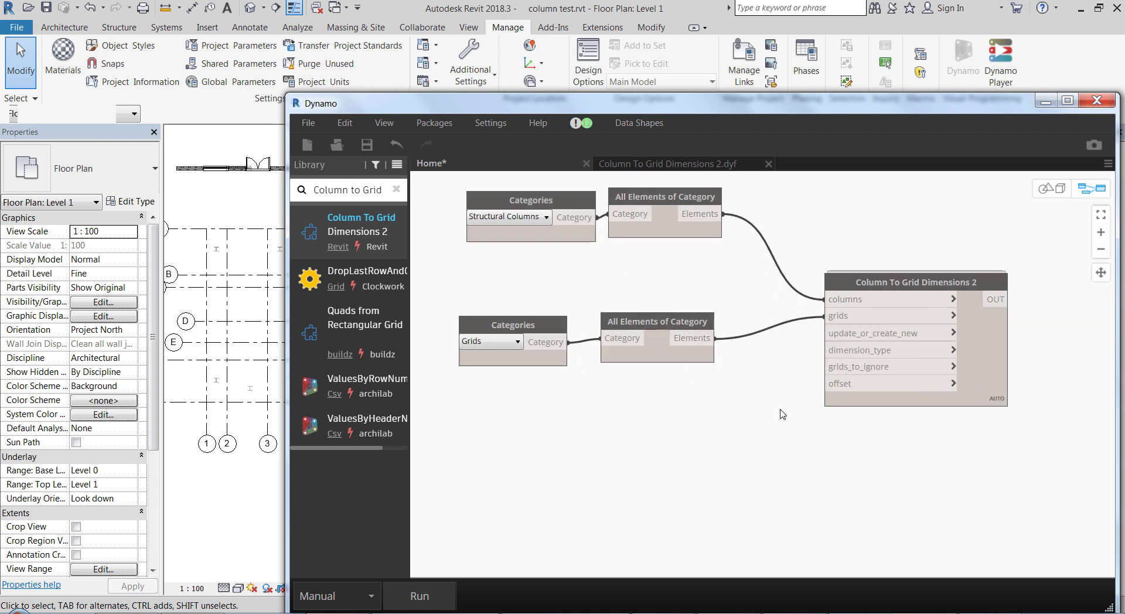
# Collapse the Dynamo library and narrow the Dynamo window to reveal the Level 1 plan
pyautogui.click(255, 535)
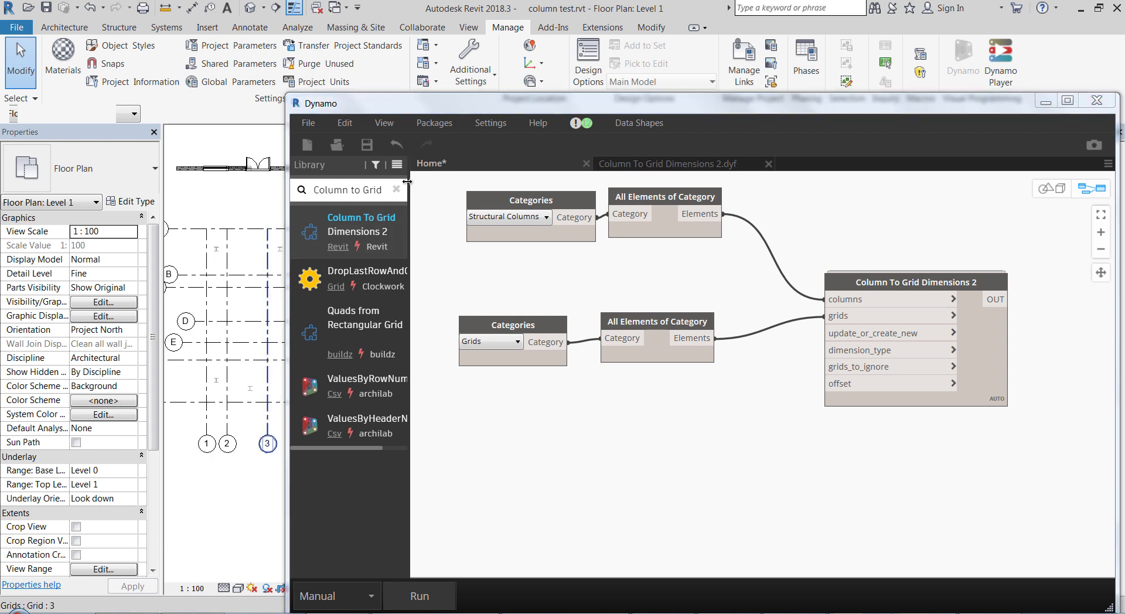
pyautogui.moveTo(409, 183); pyautogui.dragTo(293, 193)
pyautogui.moveTo(293, 256); pyautogui.dragTo(633, 256)
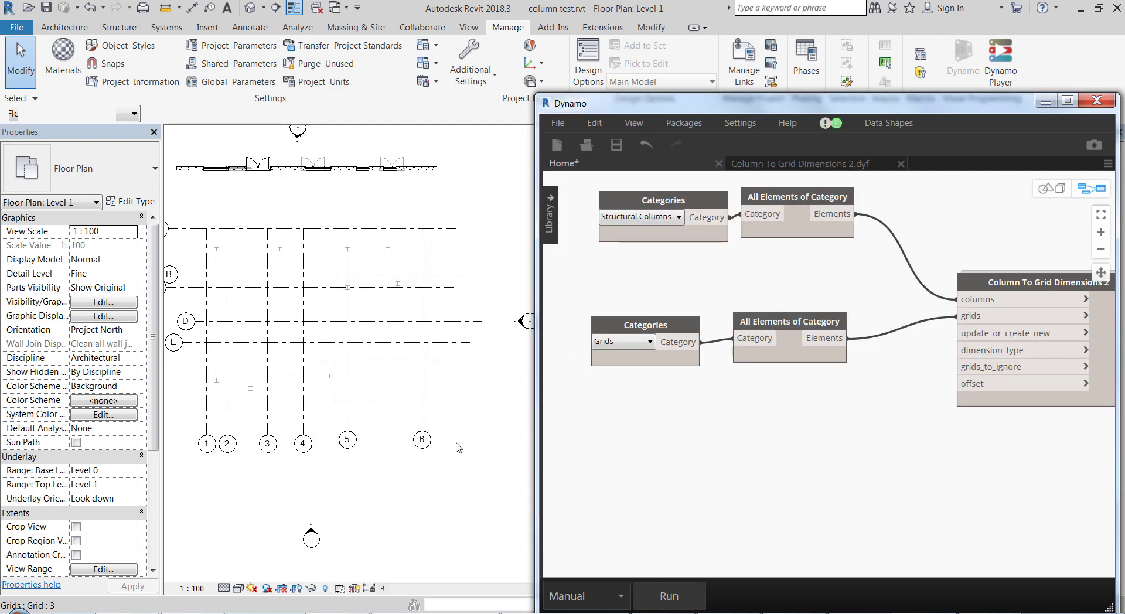
pyautogui.click(235, 561)
pyautogui.scroll(2, 190, 429)
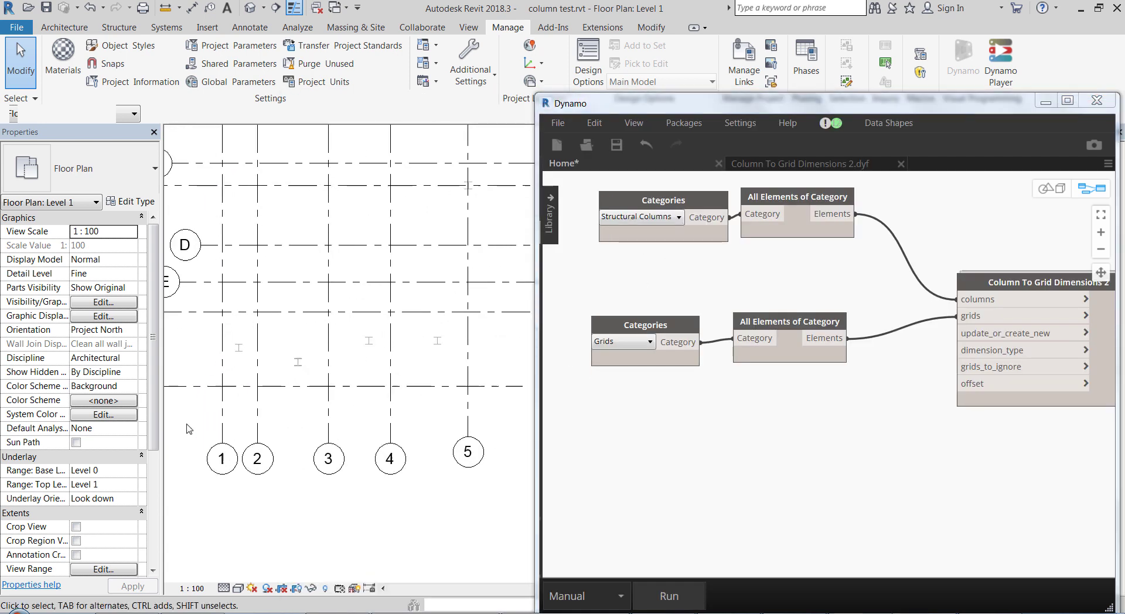
# Run the graph and zoom around the plan to check the new column-to-grid dimensions
pyautogui.click(668, 593)
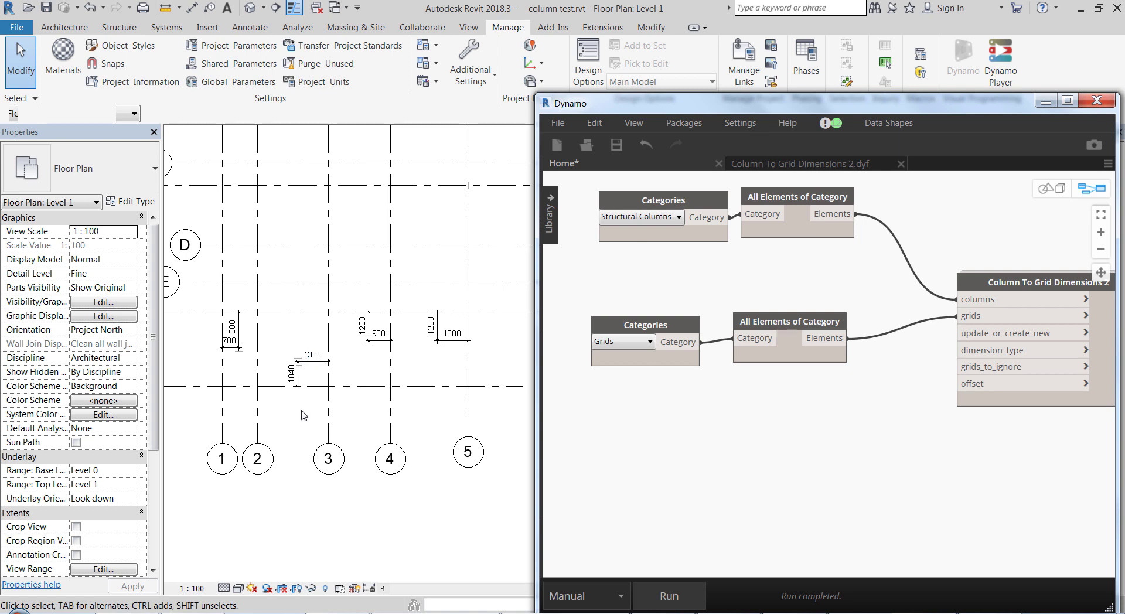
pyautogui.scroll(-3, 306, 361)
pyautogui.scroll(4, 288, 237)
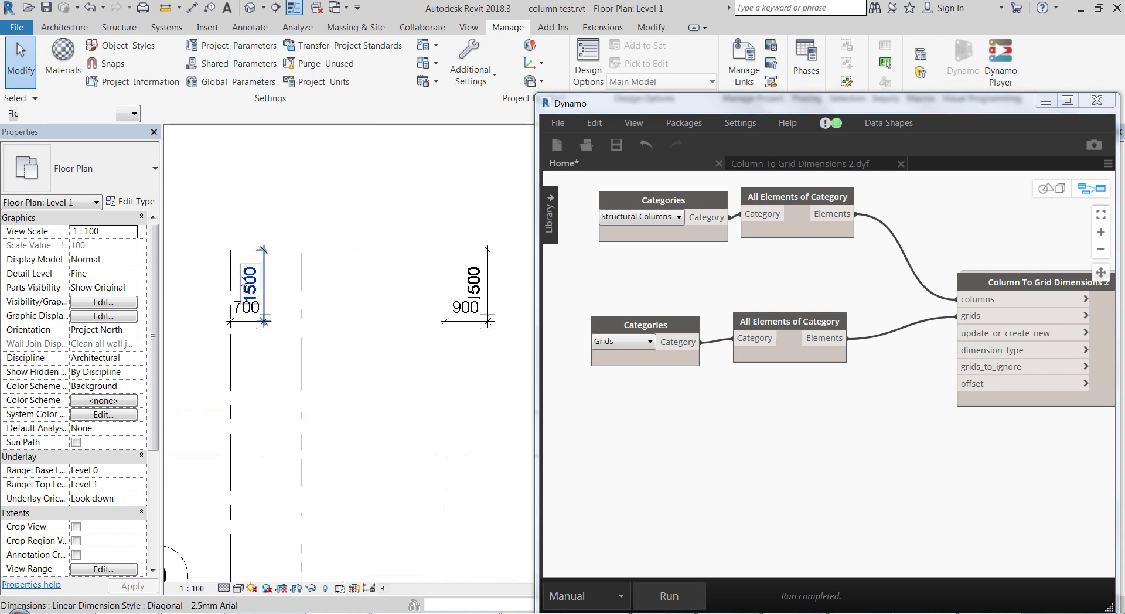
pyautogui.scroll(-2, 337, 246)
pyautogui.scroll(-3, 220, 257)
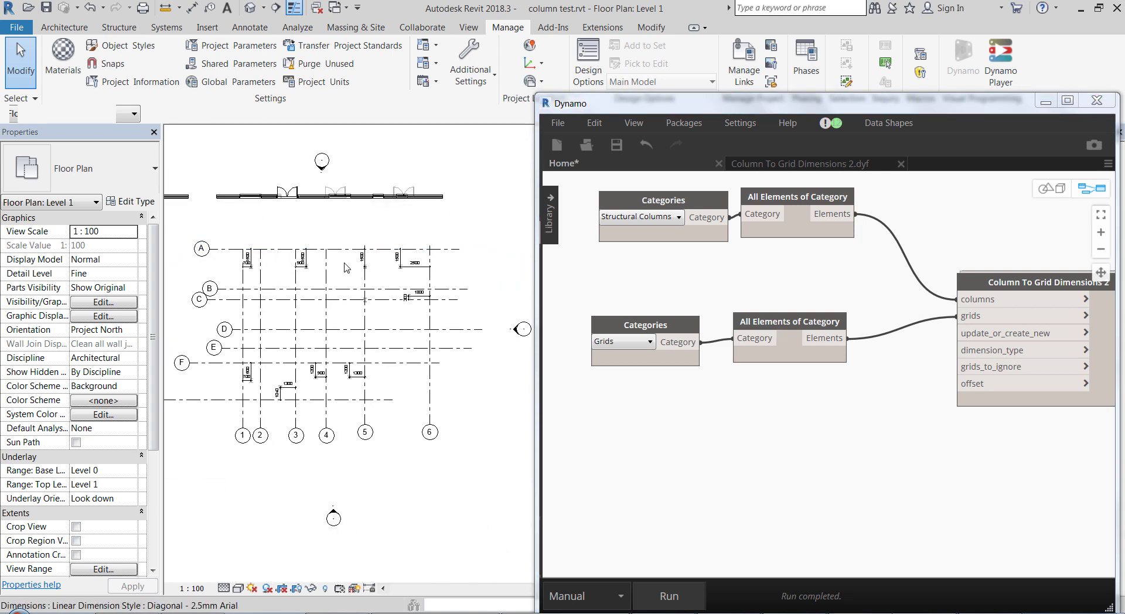
pyautogui.scroll(3, 488, 319)
pyautogui.scroll(2, 488, 319)
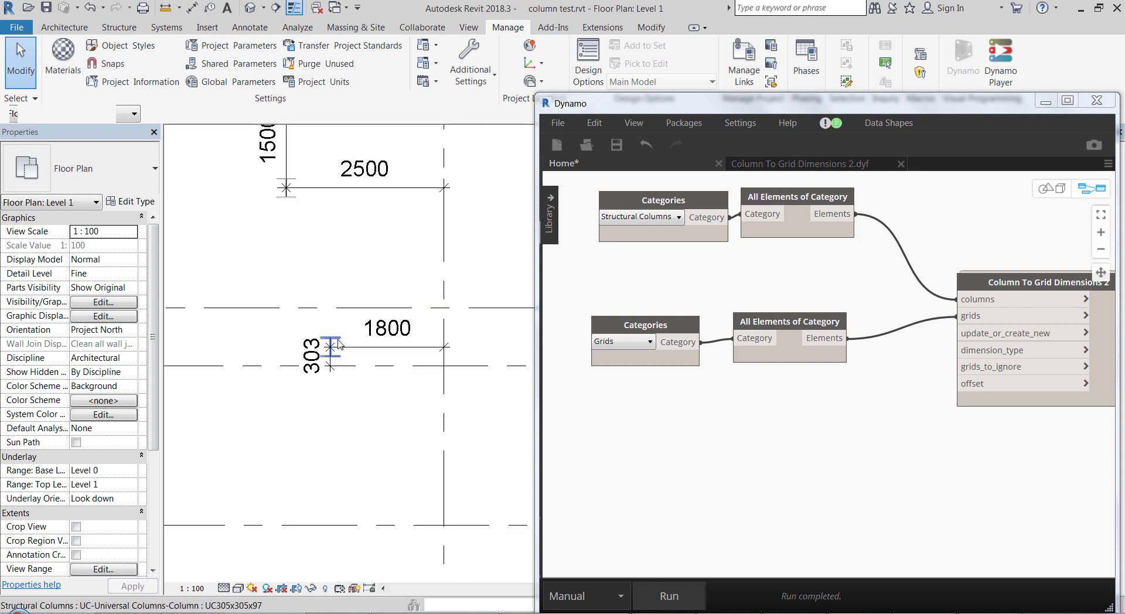
pyautogui.scroll(-2, 452, 314)
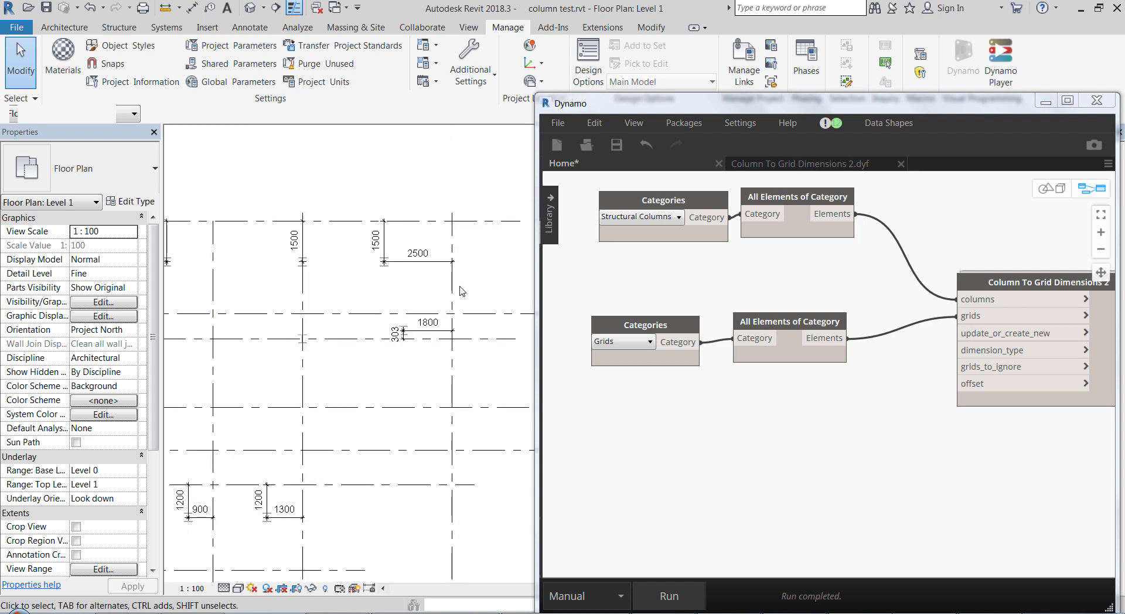
pyautogui.scroll(-2, 461, 287)
# Go to revitexperiments.com by typing 'rev' and accepting the address-bar suggestion
pyautogui.scroll(3, 366, 285)
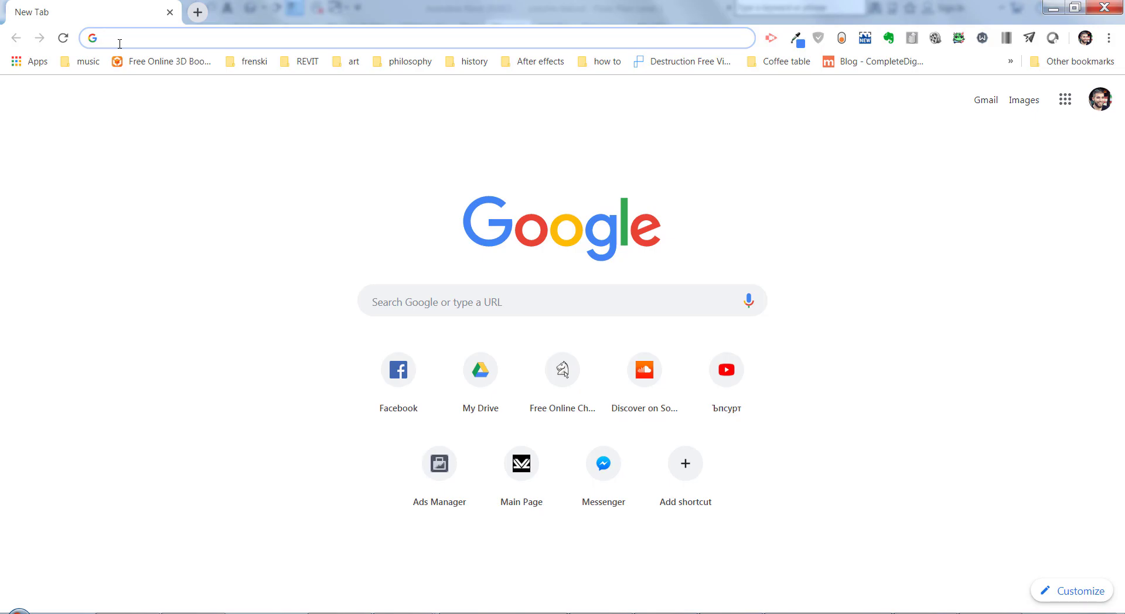
pyautogui.write('revitexperiments.com')
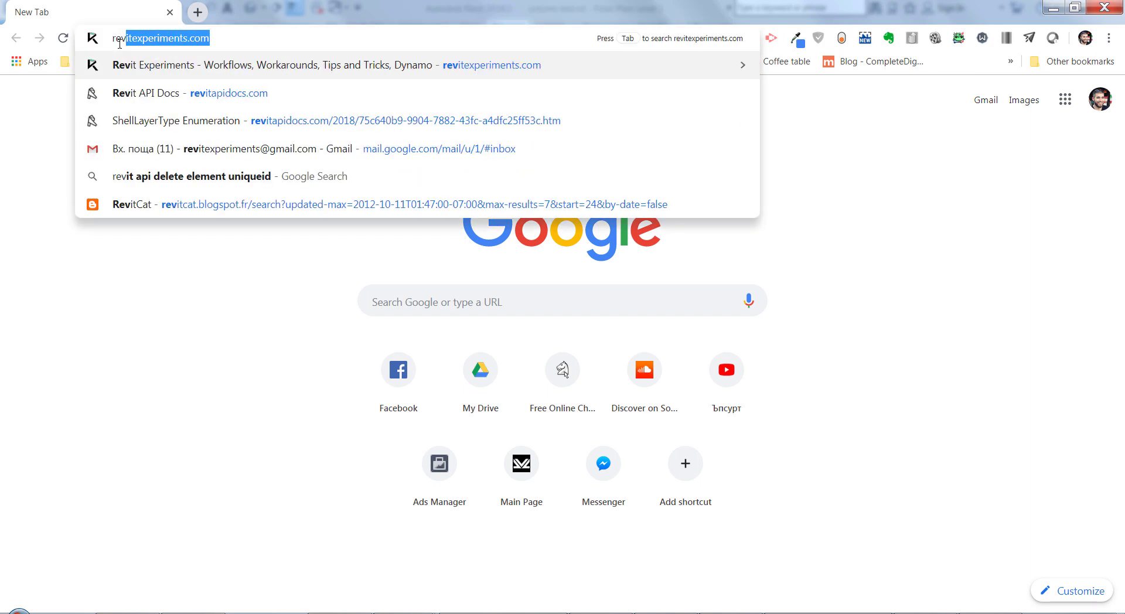
pyautogui.press('Return')
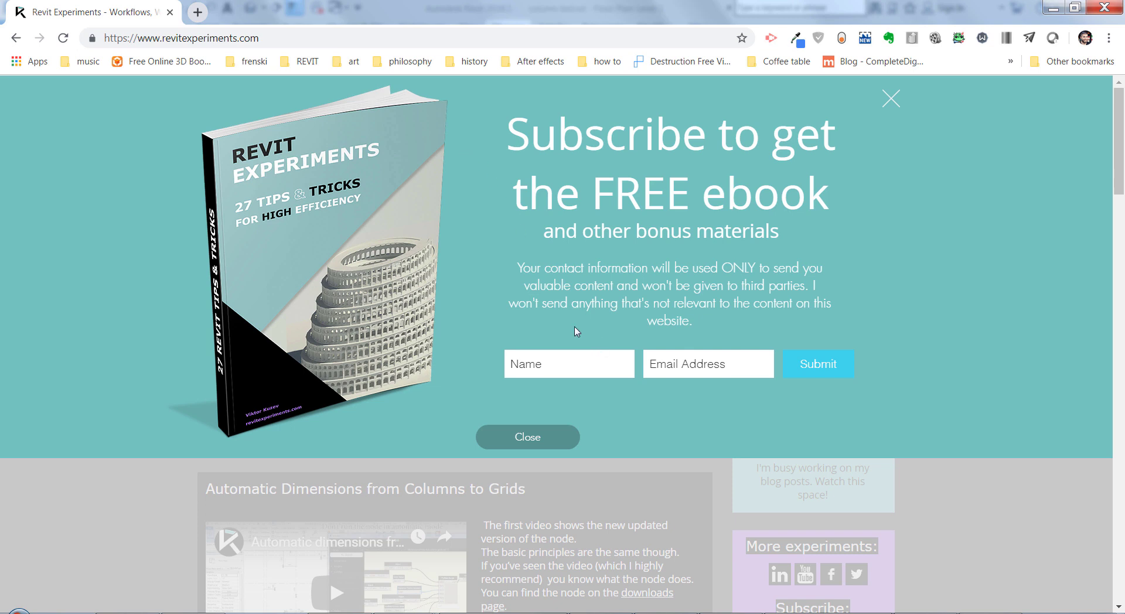
# Dismiss the subscribe pop-up and visit the DOWNLOADS page for the dimension scripts and video
pyautogui.click(563, 435)
pyautogui.click(553, 435)
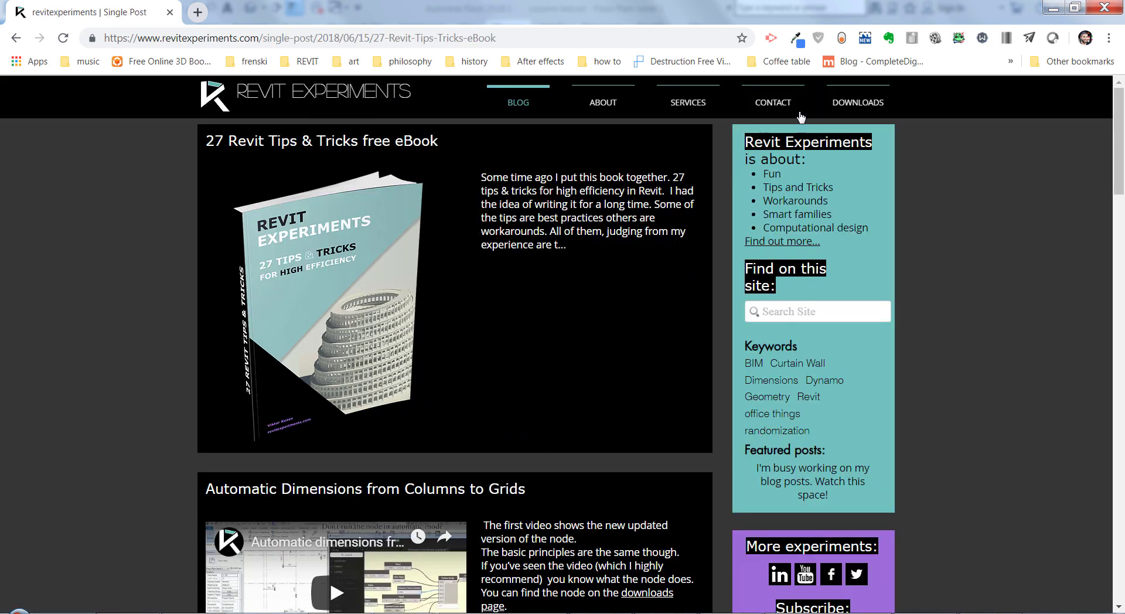
pyautogui.click(869, 105)
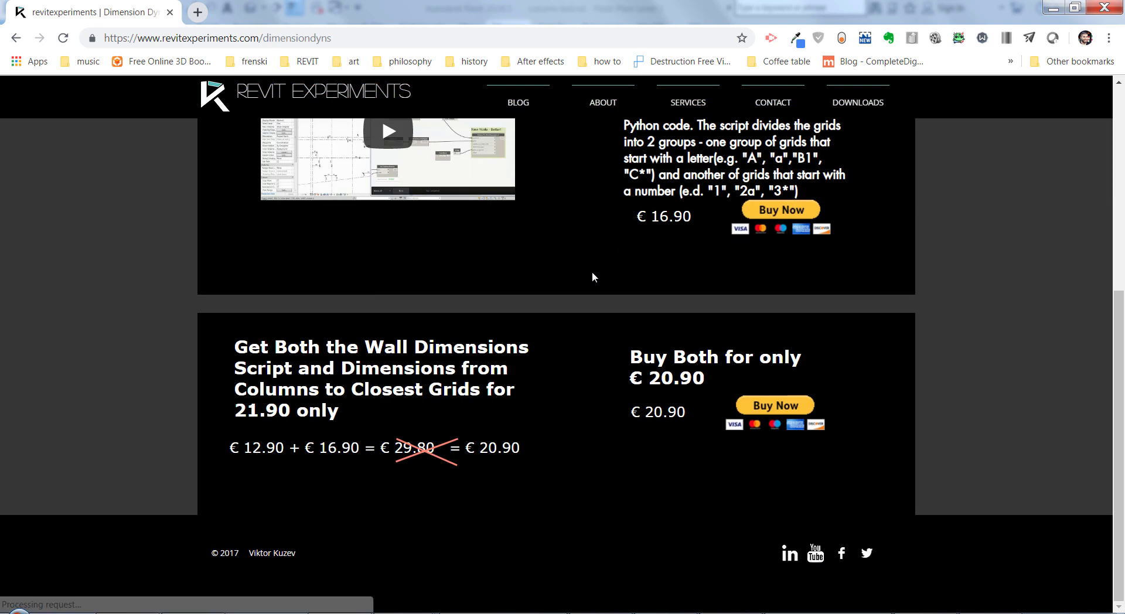
pyautogui.scroll(6, 592, 271)
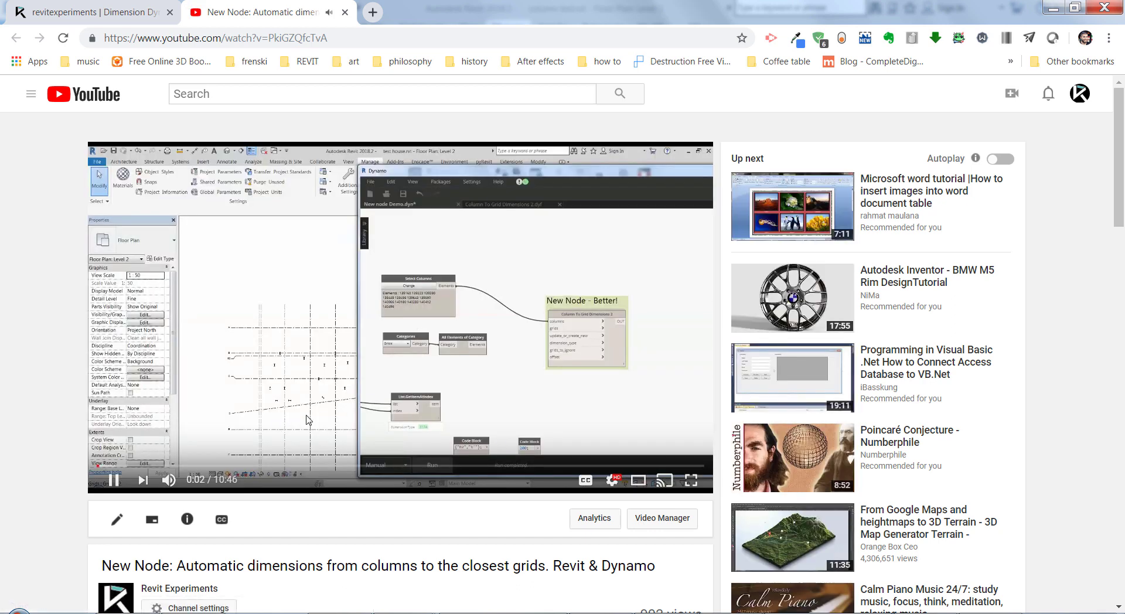
# Pause the automatic dimensions YouTube video at 0:03
pyautogui.click(114, 480)
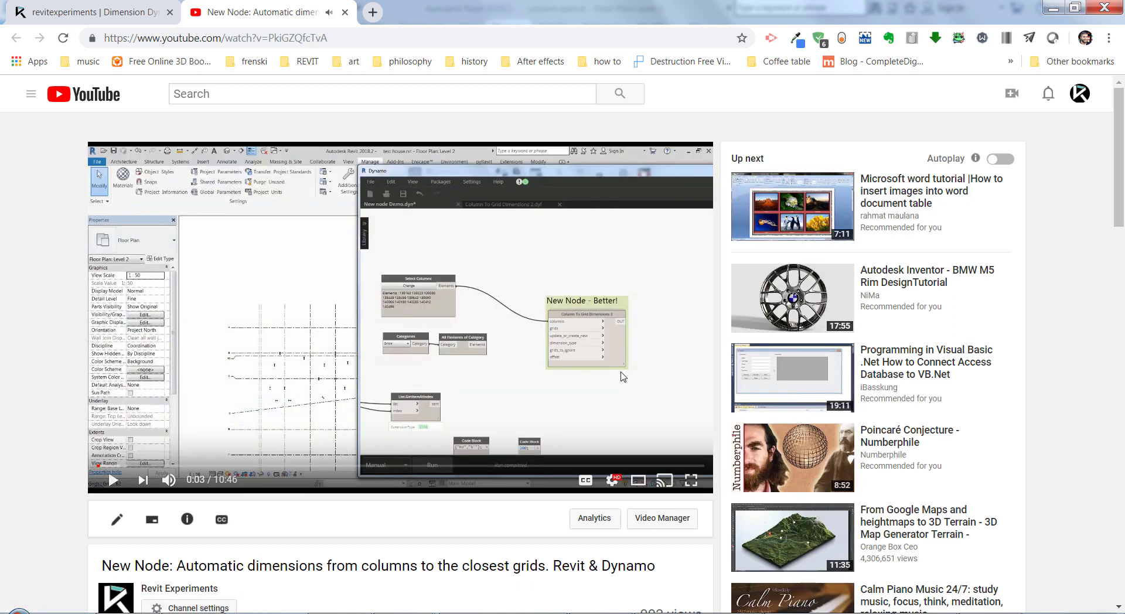